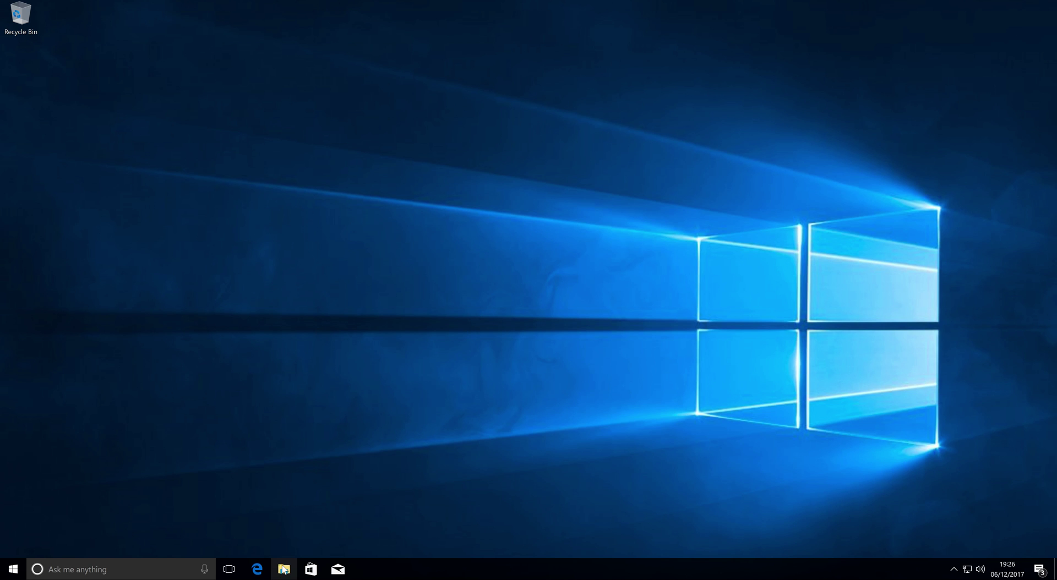
# - Launch the rm_setup installer from the Downloads folder, allowing it to make changes and using English as the setup language
pyautogui.click(283, 570)
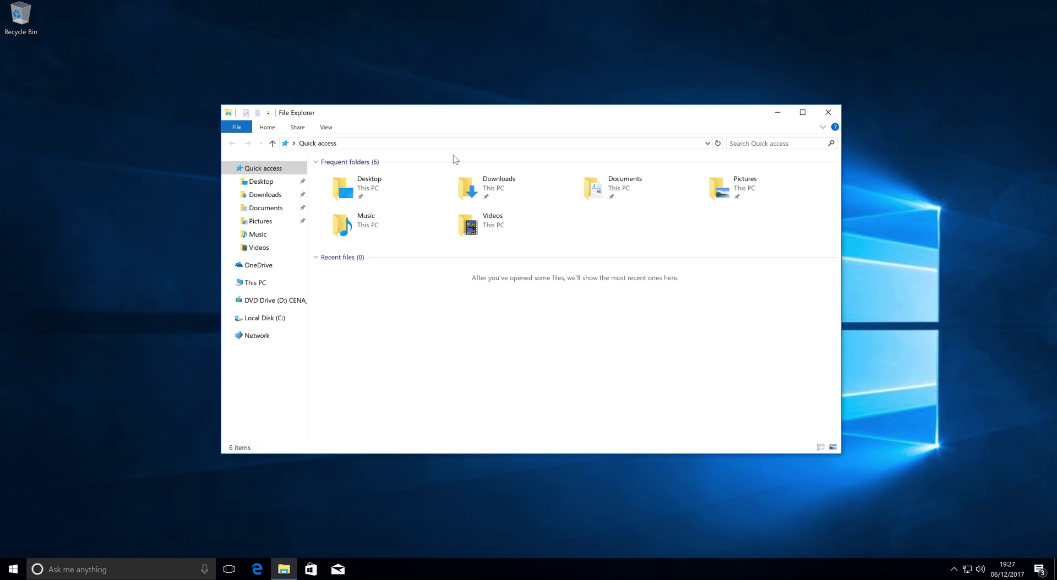
pyautogui.click(492, 177)
pyautogui.doubleClick(492, 178)
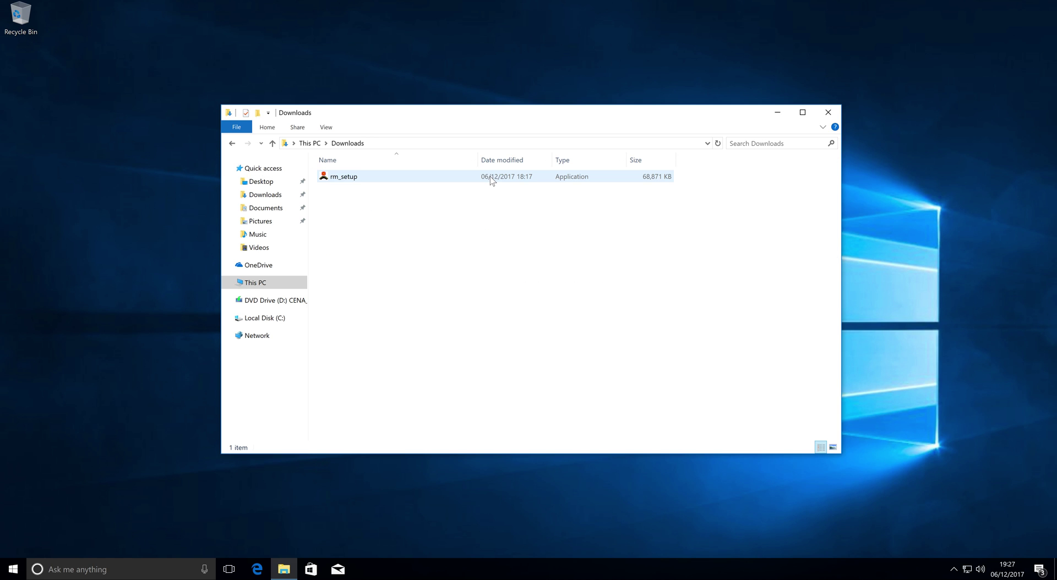
pyautogui.doubleClick(341, 181)
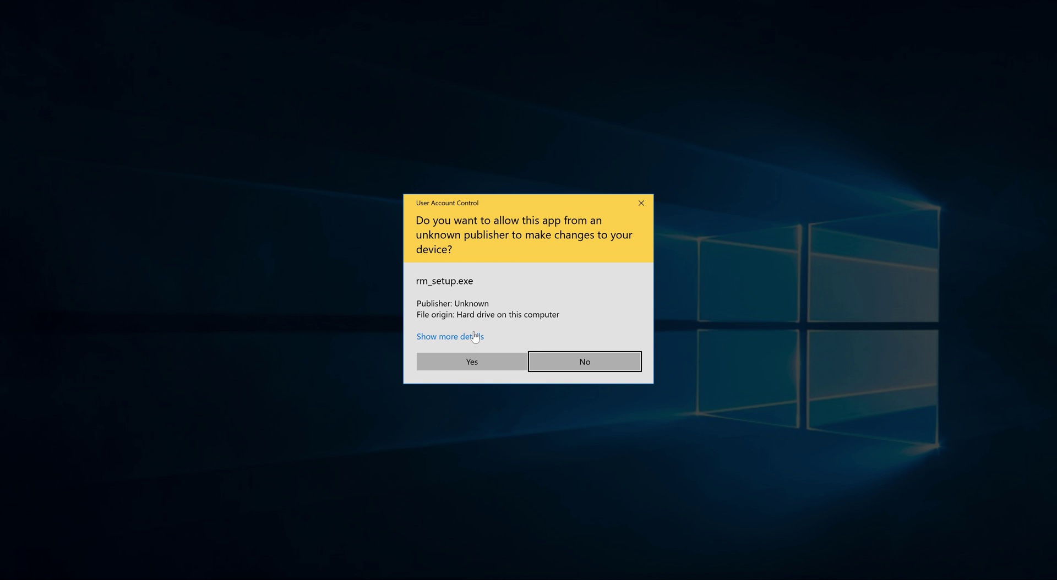
pyautogui.click(463, 361)
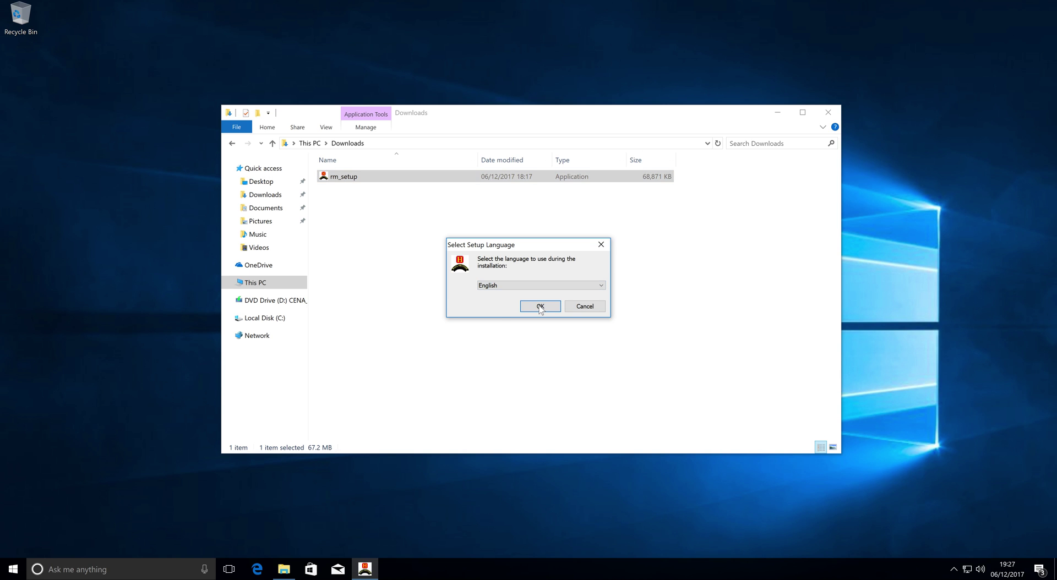
pyautogui.click(538, 309)
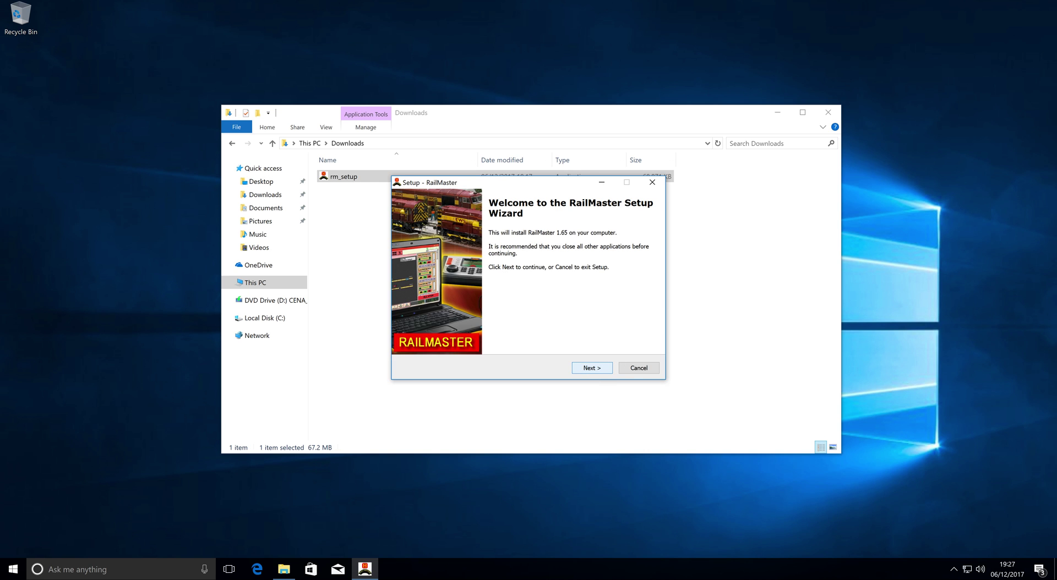
# - Accept the RailMaster licence agreement and continue to the Start Menu folder selection
pyautogui.click(590, 369)
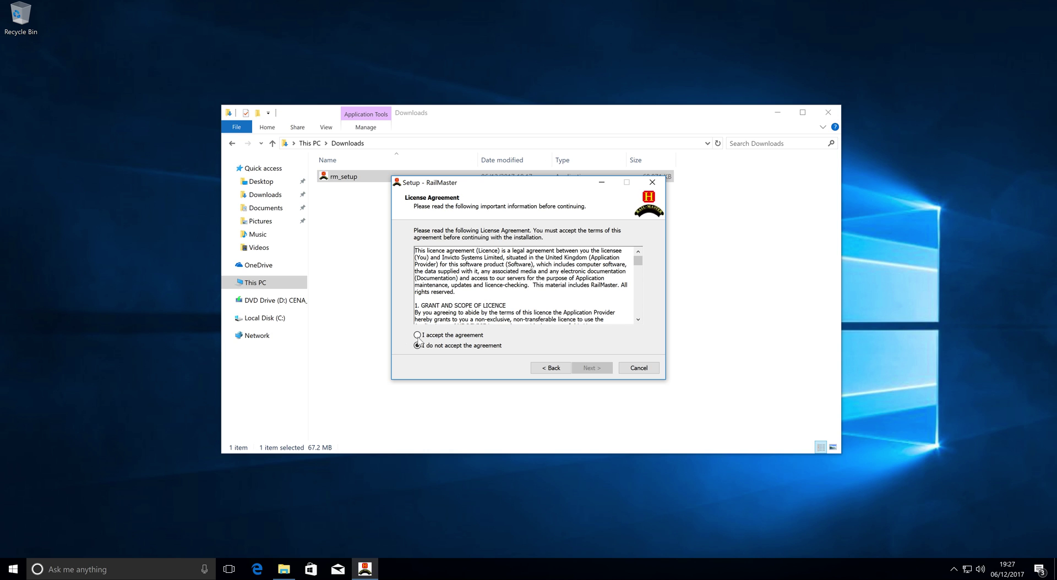
pyautogui.click(416, 335)
pyautogui.click(589, 369)
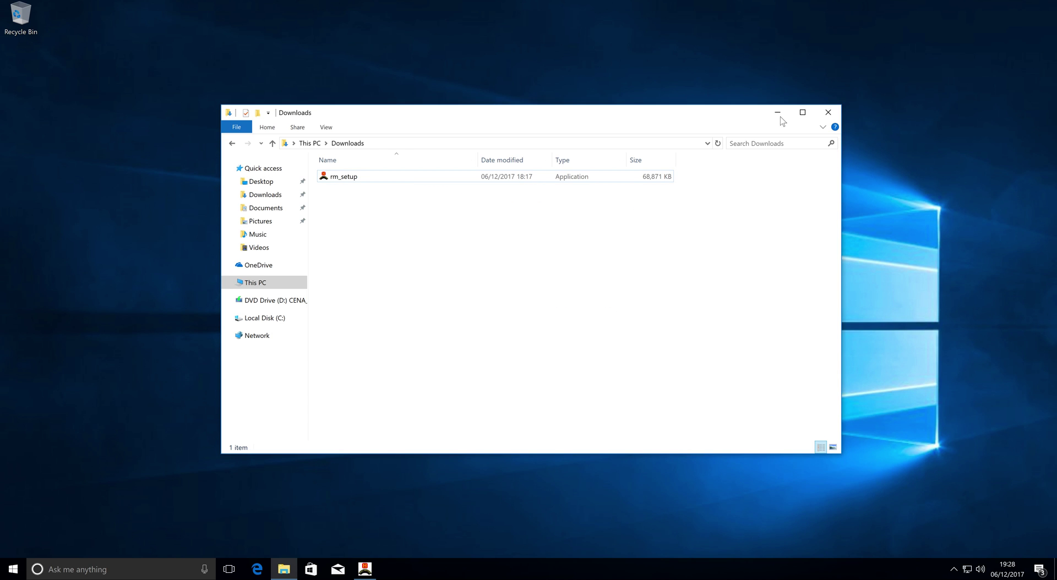
pyautogui.click(365, 568)
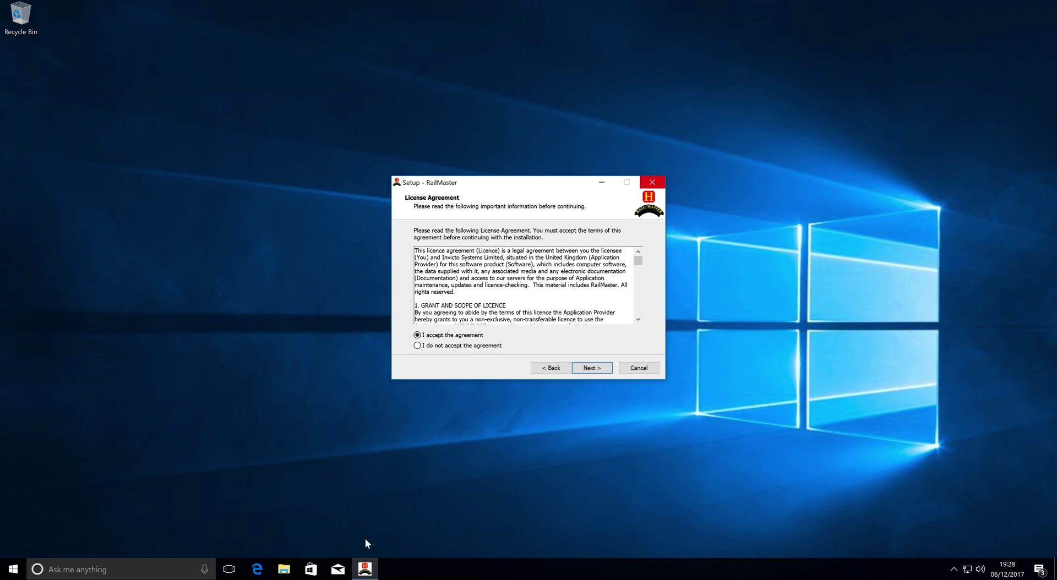
pyautogui.click(593, 370)
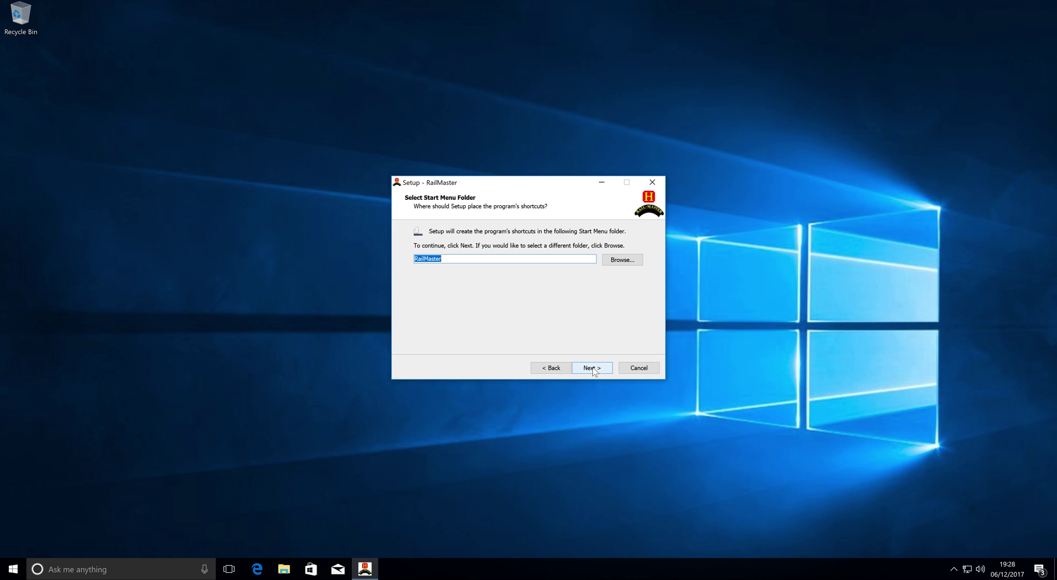
# - Install RailMaster with the default RailMaster Start Menu folder and default additional tasks, and finish the setup
pyautogui.click(593, 369)
pyautogui.click(592, 369)
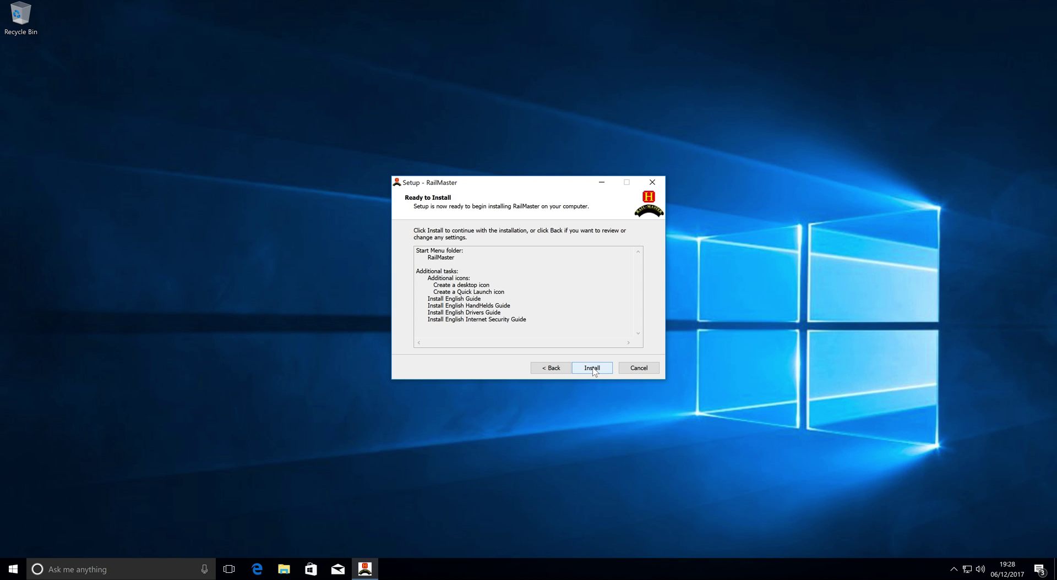
pyautogui.click(594, 369)
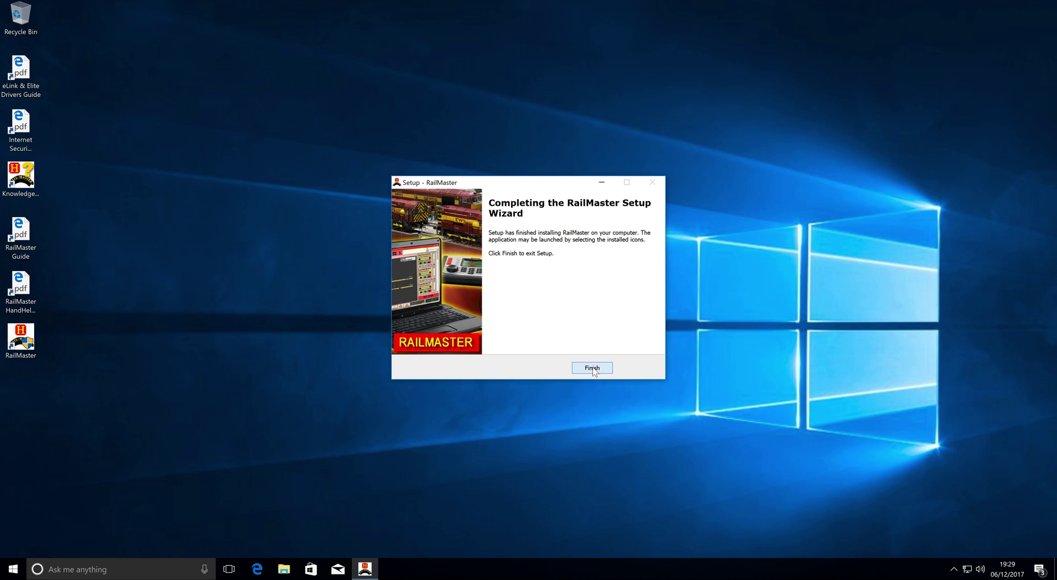
pyautogui.click(592, 368)
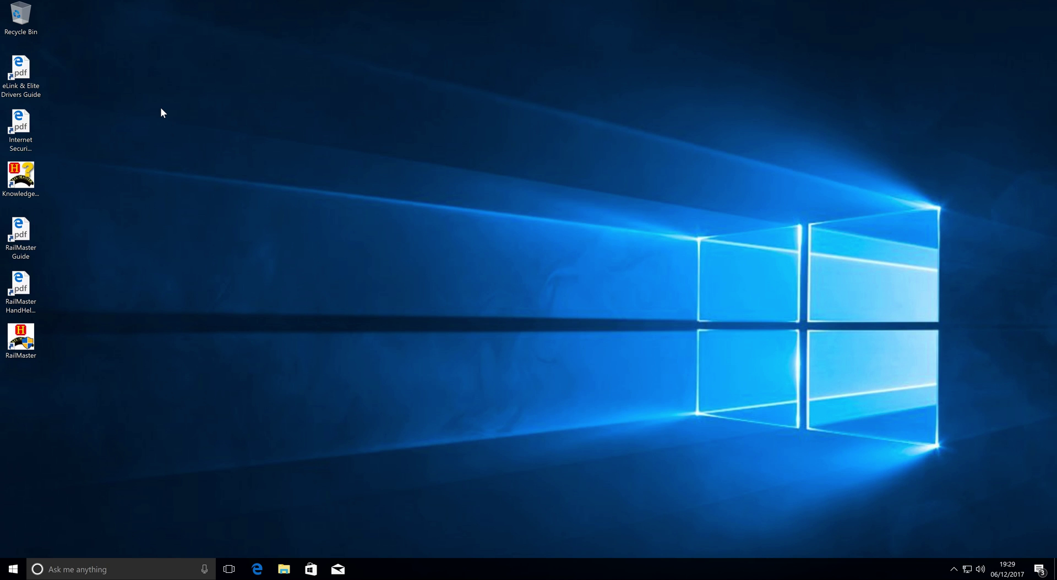
# - Start RailMaster from the desktop with permission to make changes, and complete its setup wizard with Hornby eLink as the controller
pyautogui.doubleClick(24, 359)
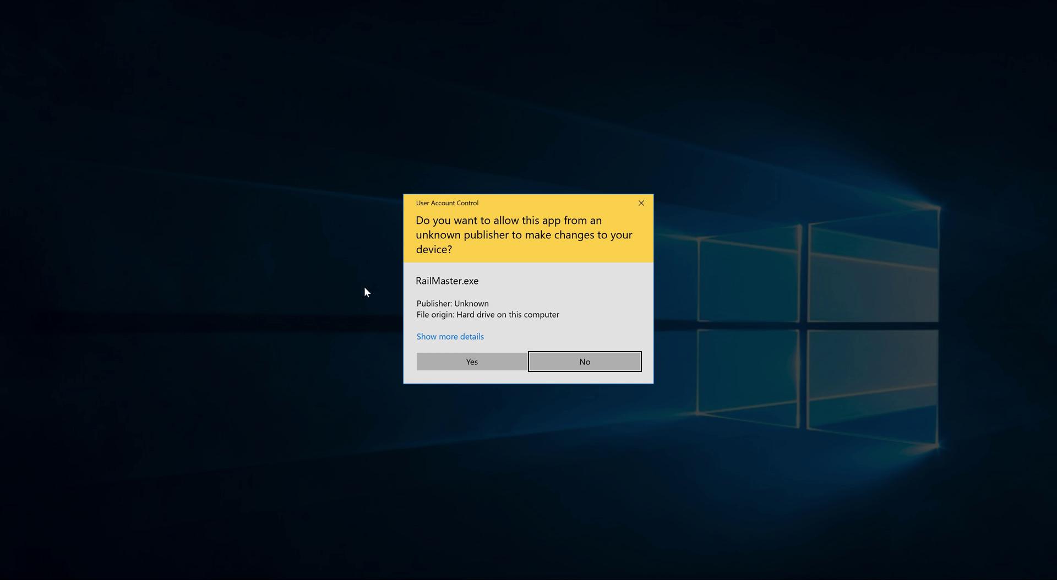
pyautogui.click(457, 361)
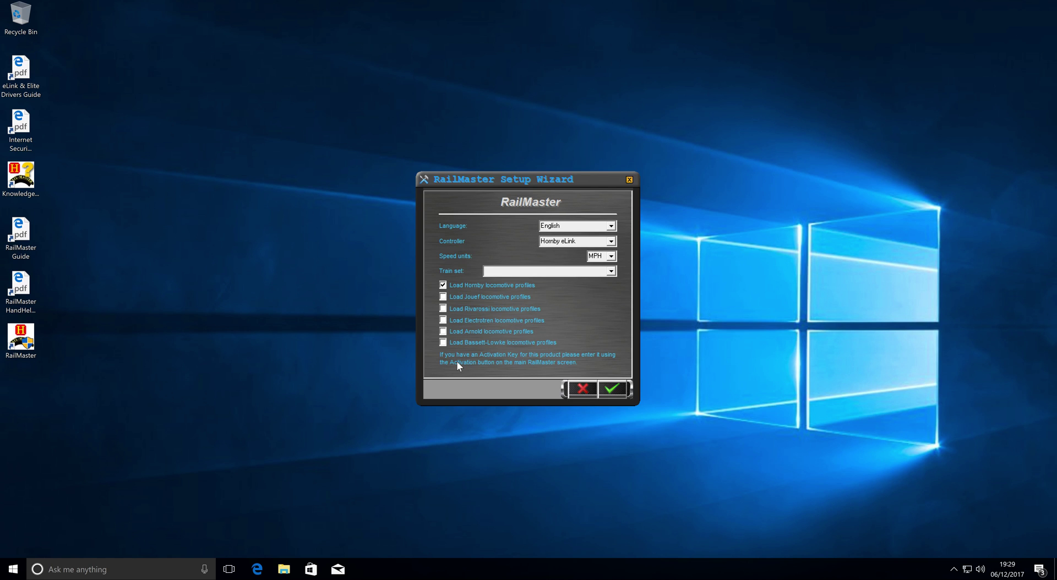
pyautogui.click(616, 241)
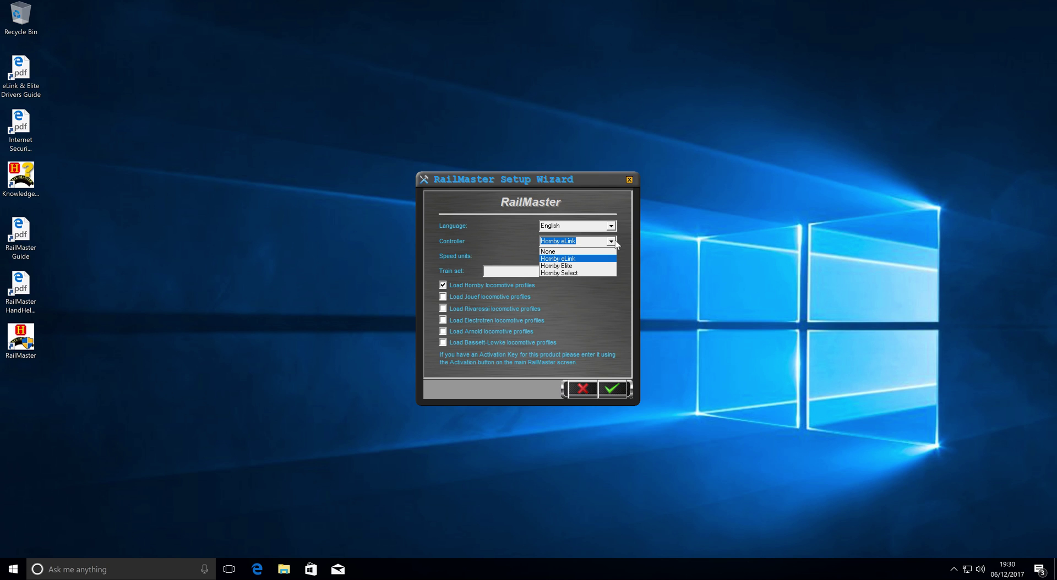
pyautogui.click(576, 258)
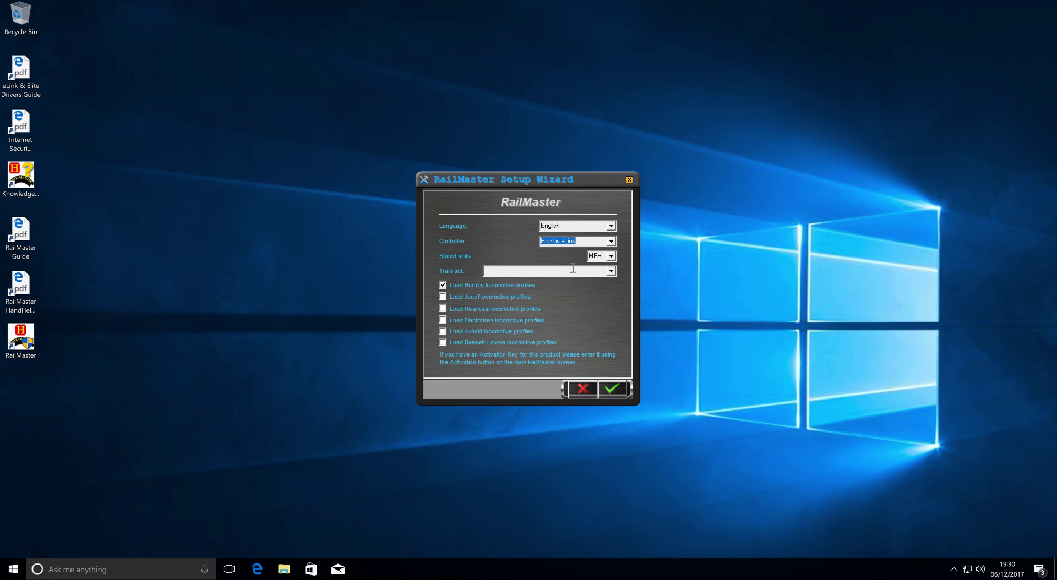
pyautogui.click(610, 390)
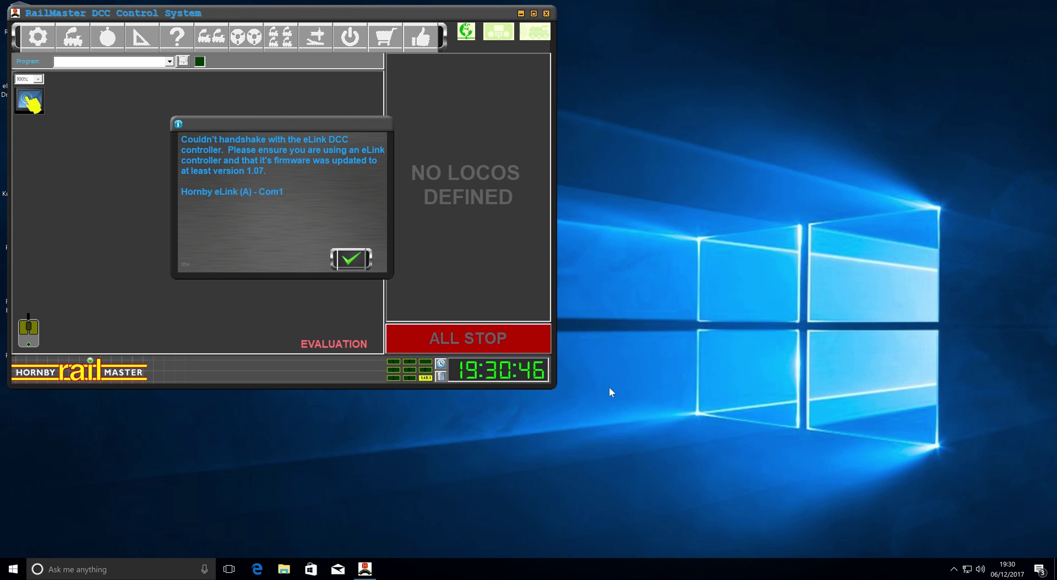
# - Dismiss the eLink handshake message and allow RailMaster through Windows Firewall on both private and public networks
pyautogui.click(350, 263)
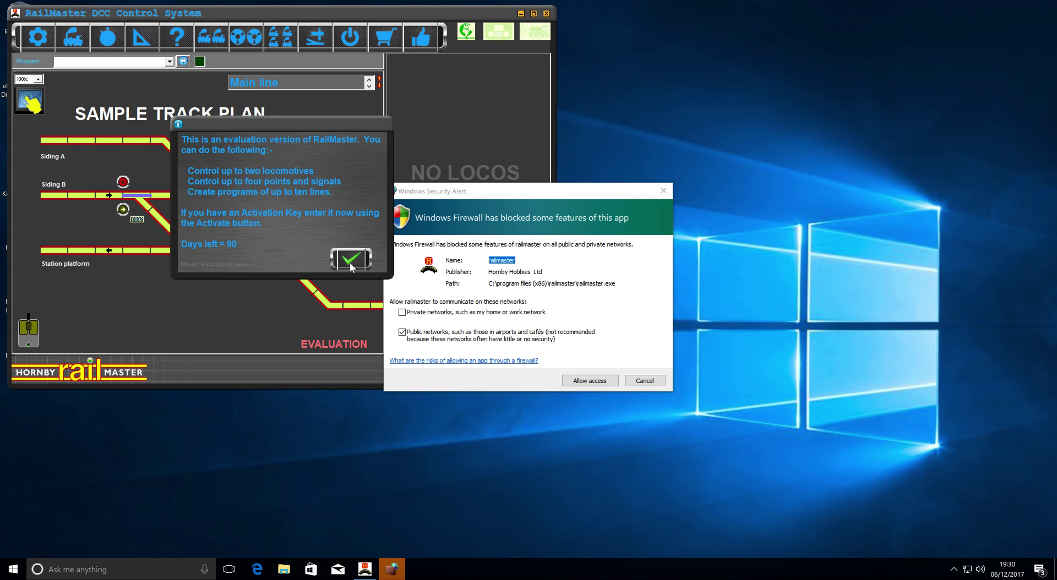
pyautogui.click(516, 193)
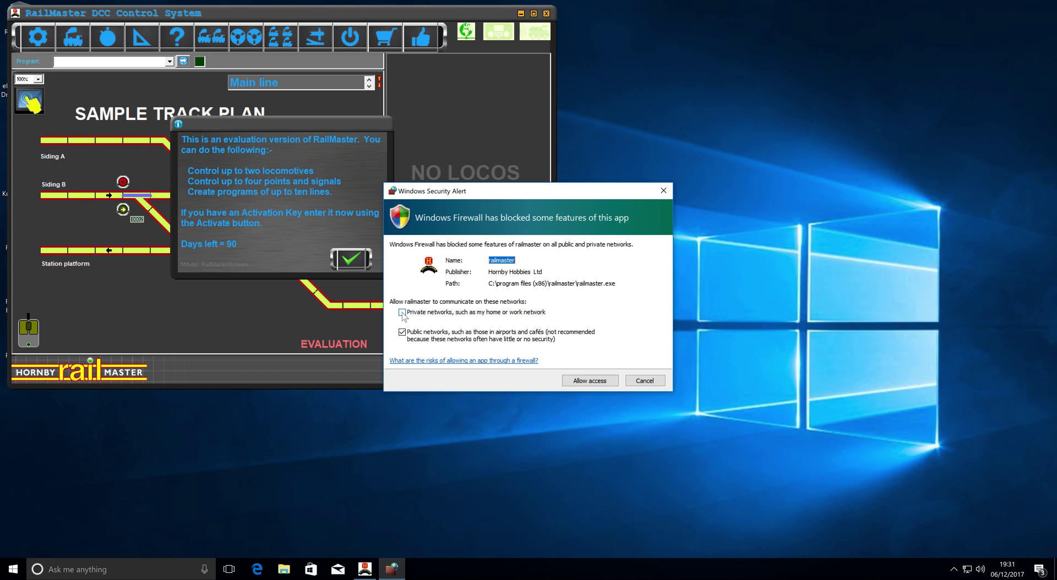
pyautogui.click(402, 313)
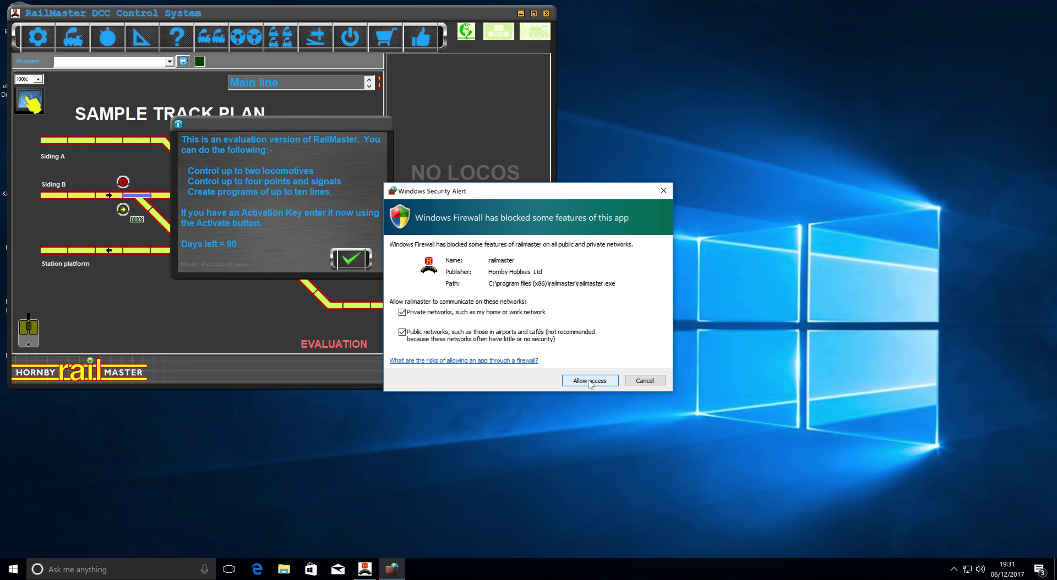
pyautogui.click(589, 382)
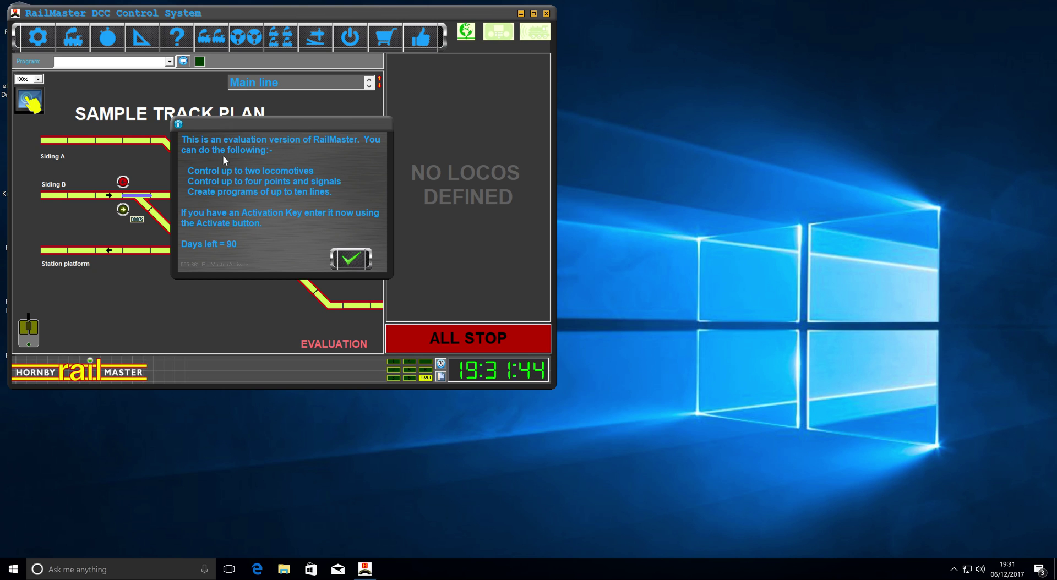
# - Close the evaluation notice and decline both the RailMaster news and the Western Express default train set
pyautogui.click(350, 261)
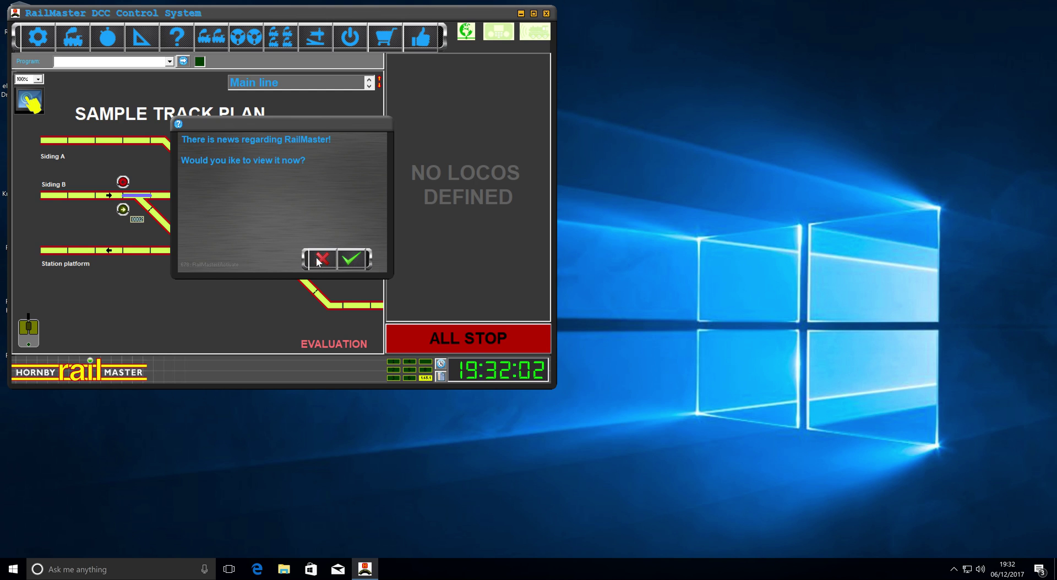
pyautogui.click(317, 260)
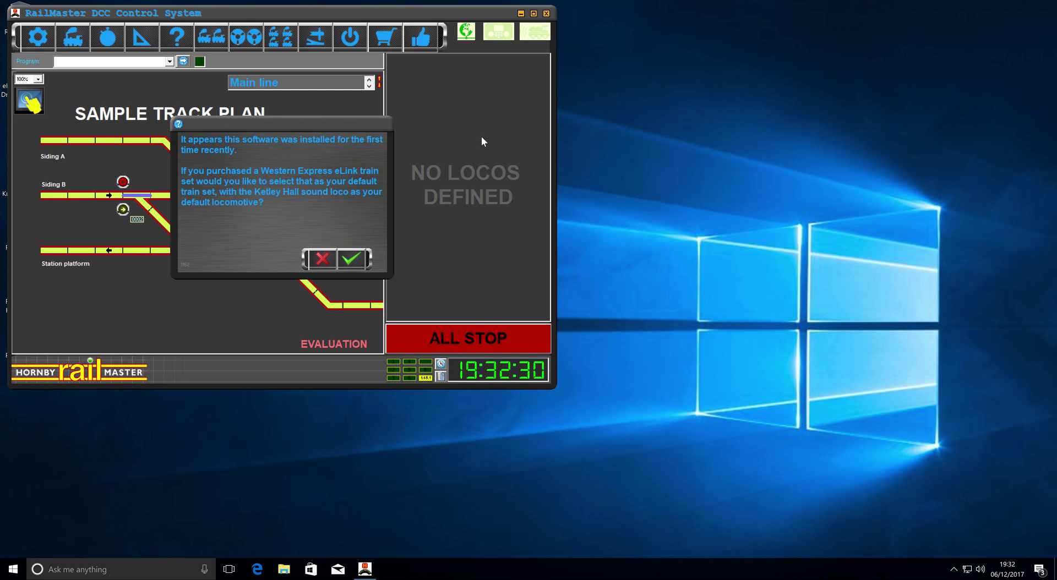
pyautogui.click(325, 260)
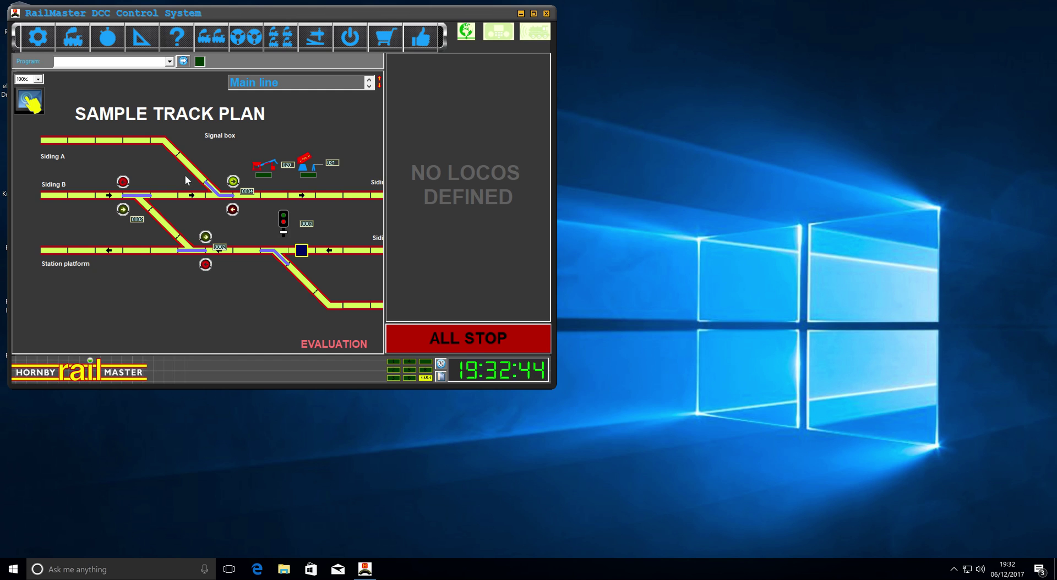
# - Open RailMaster's System Settings and check the newly connected device's serial port in the Windows list of connected devices
pyautogui.click(45, 42)
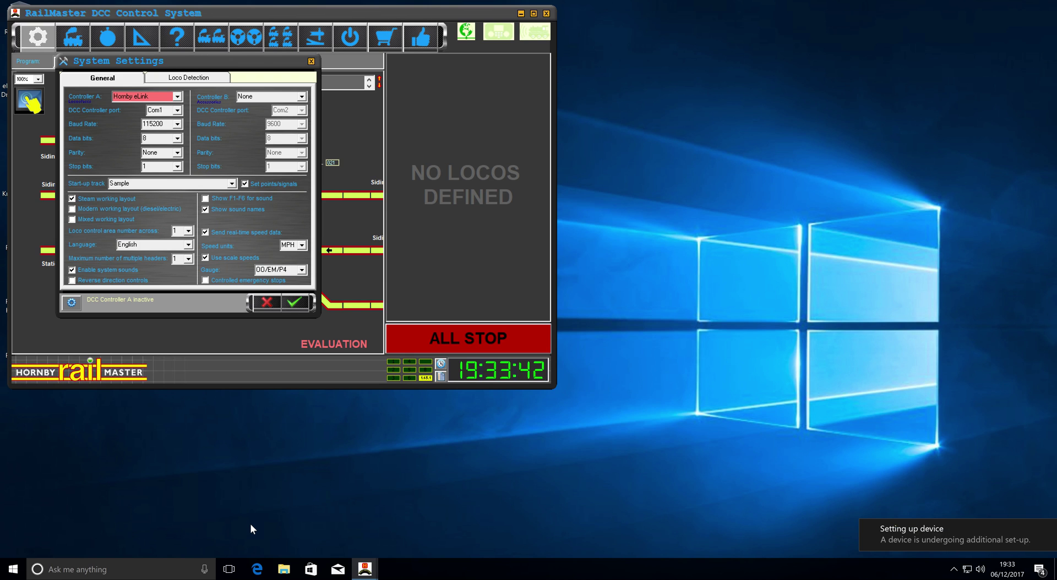
pyautogui.click(897, 533)
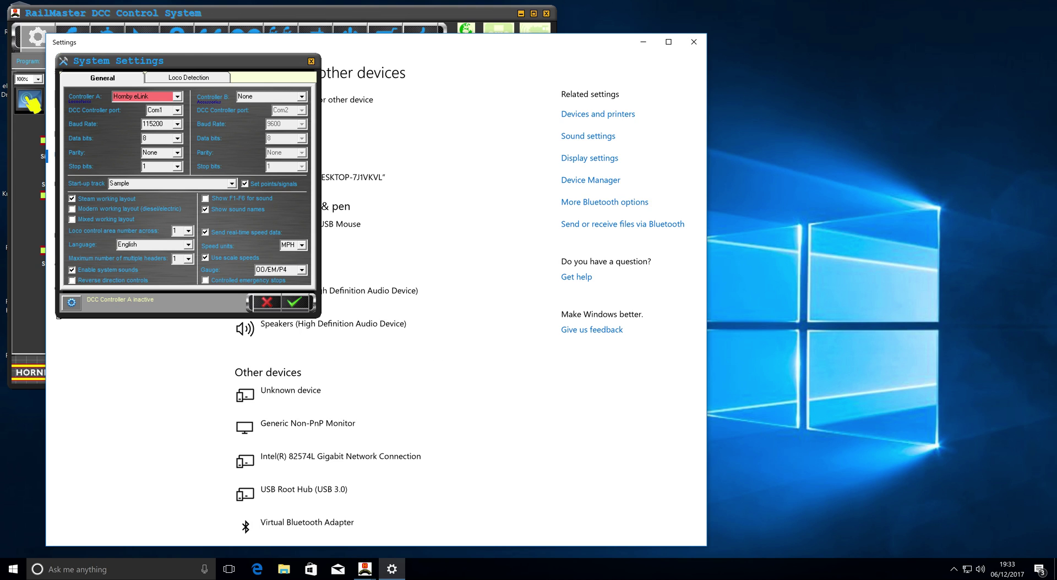
pyautogui.moveTo(467, 46); pyautogui.dragTo(628, 27)
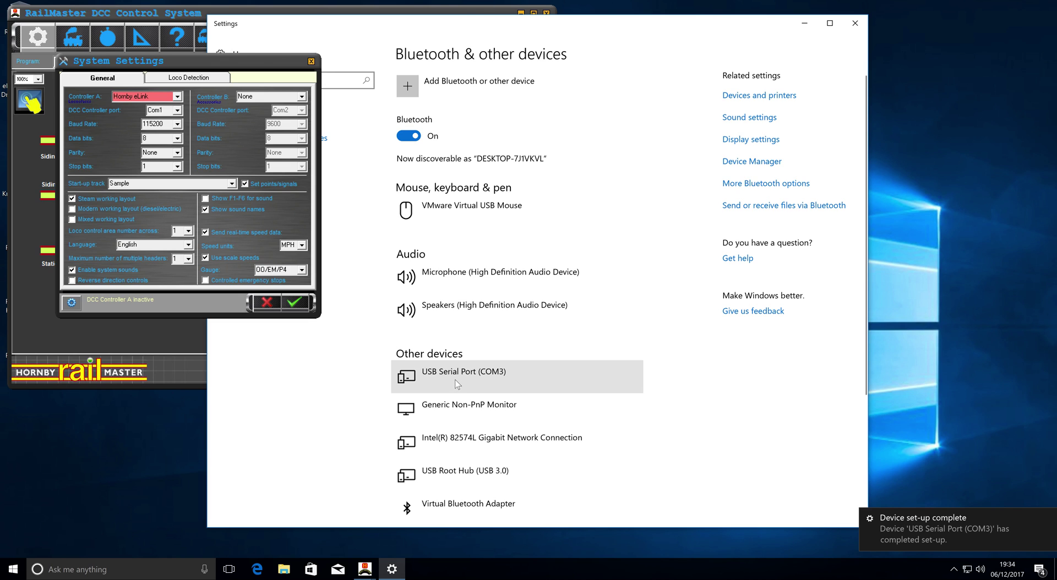
pyautogui.click(1005, 509)
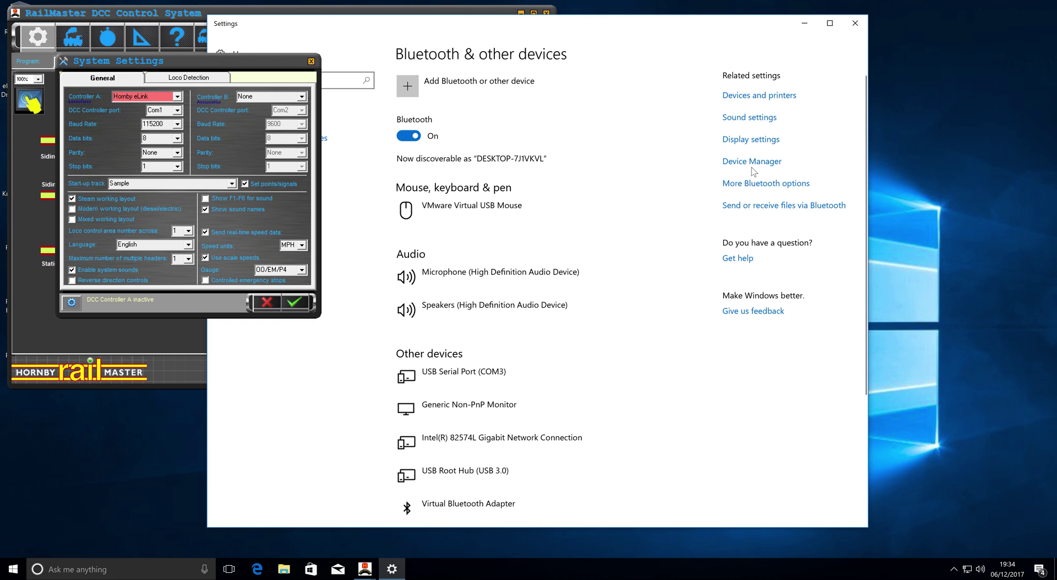
pyautogui.click(857, 24)
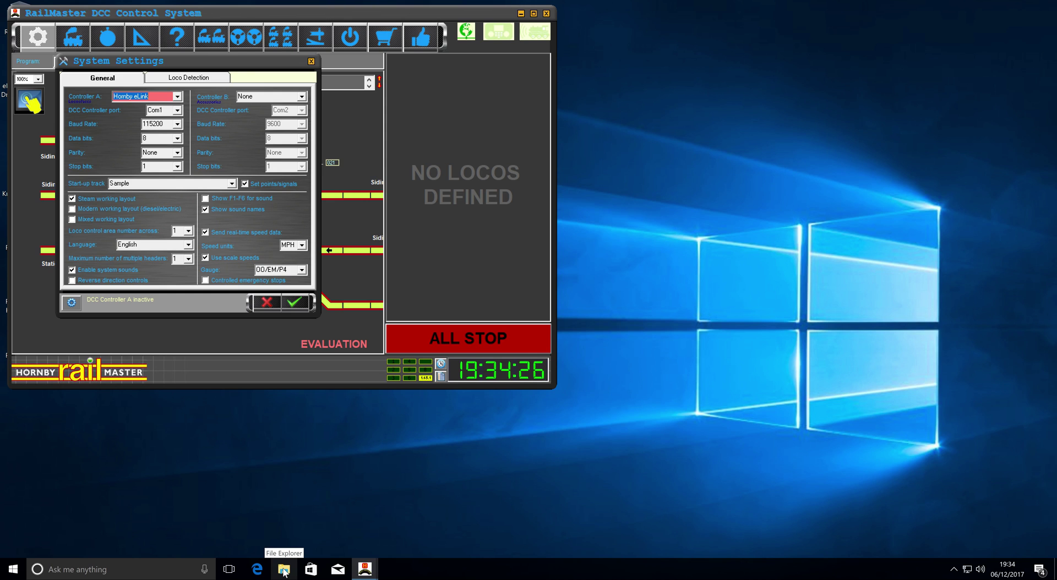
# - Open the system properties of This PC from File Explorer, and move the Settings window clear of RailMaster's System Settings
pyautogui.click(283, 572)
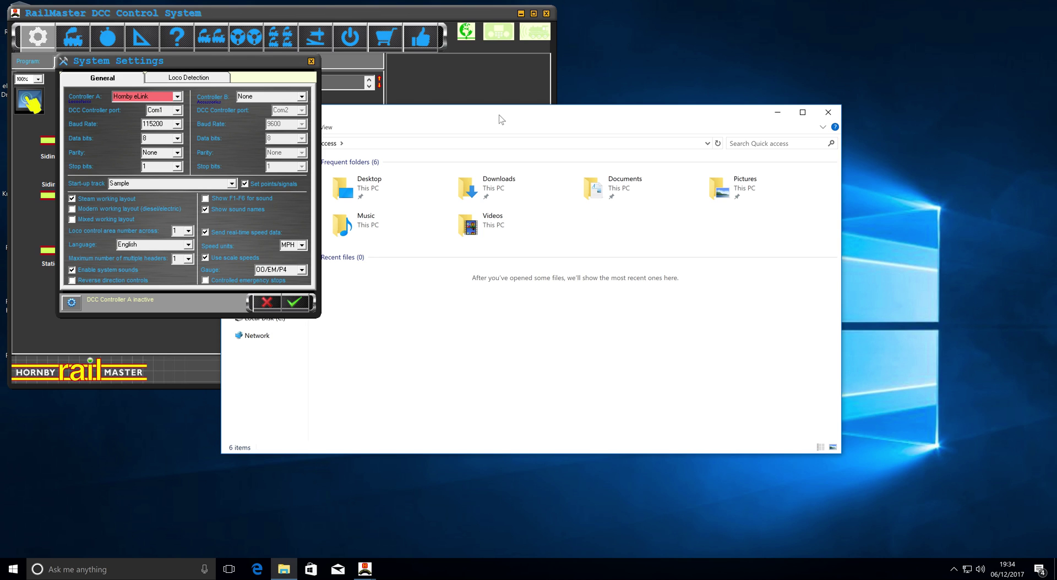
pyautogui.moveTo(500, 119); pyautogui.dragTo(691, 115)
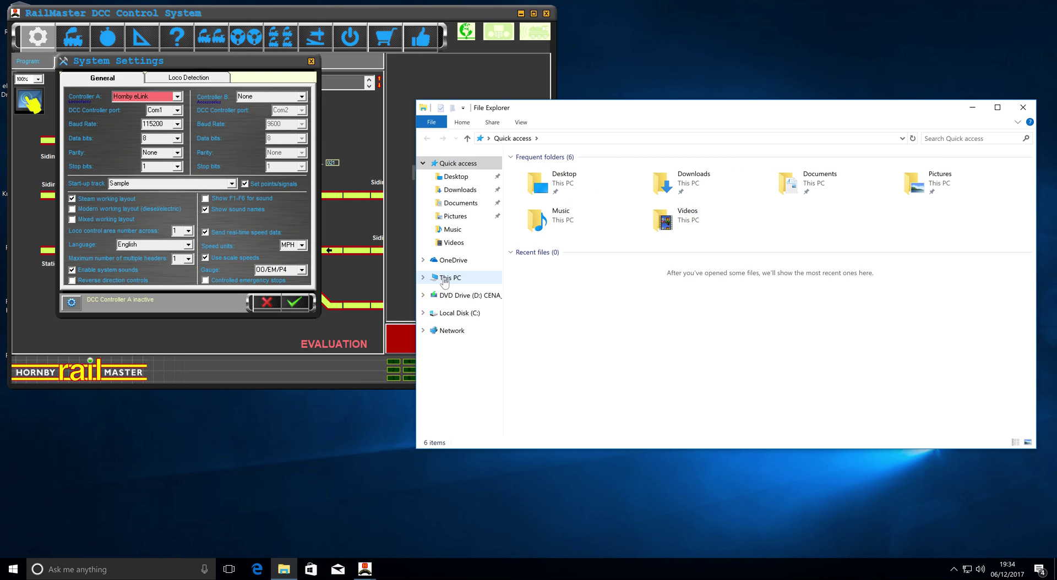
pyautogui.click(445, 279)
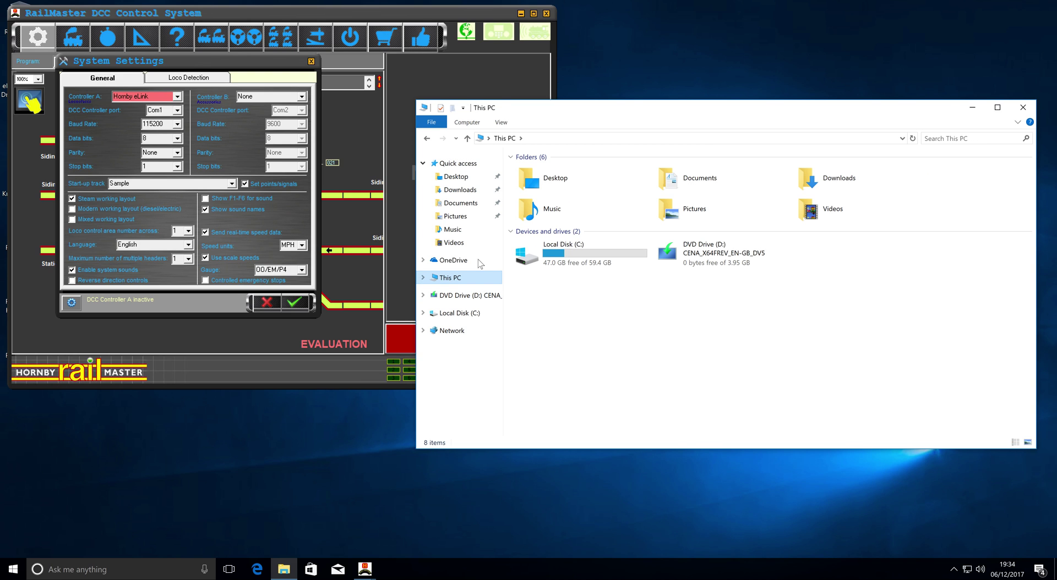
pyautogui.click(465, 123)
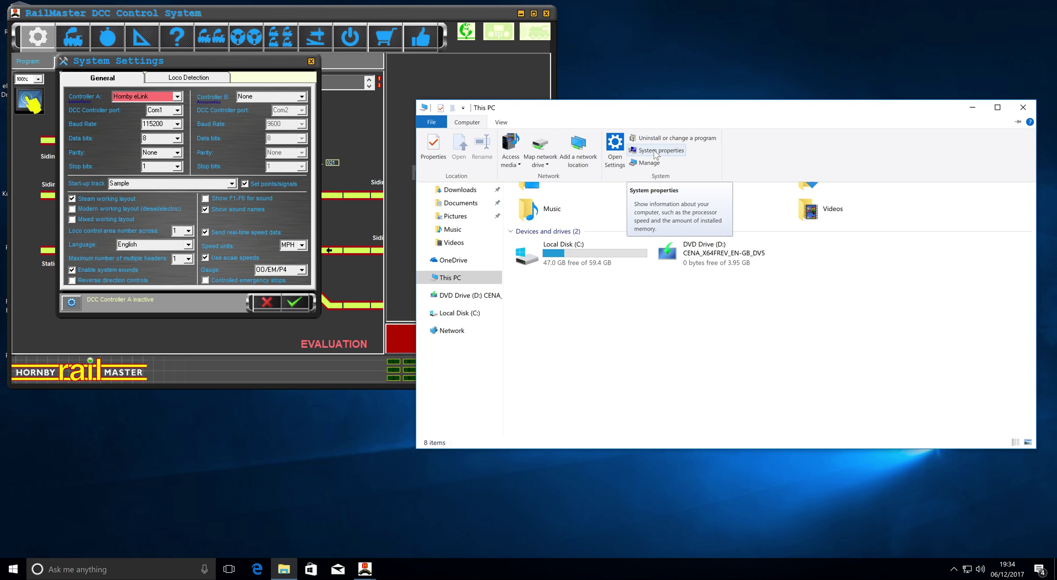
pyautogui.click(654, 155)
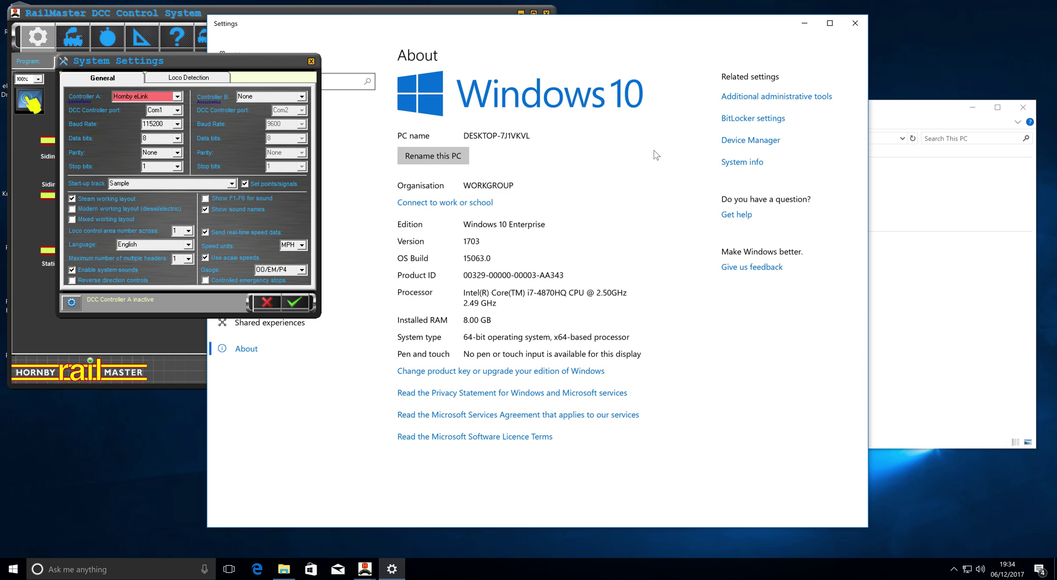
pyautogui.moveTo(662, 21); pyautogui.dragTo(783, 31)
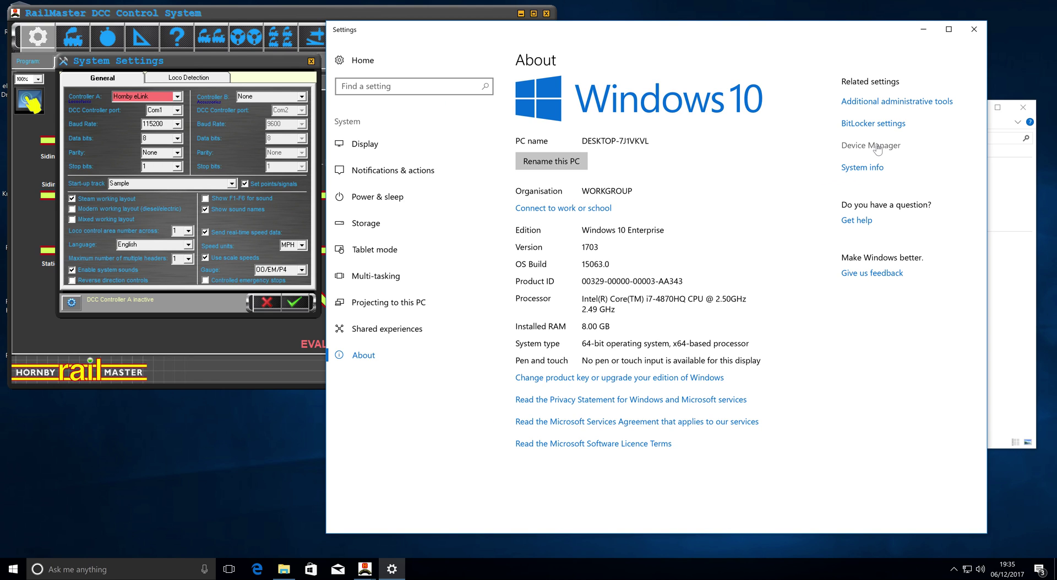
# - Open Device Manager from the About page, move it clear of RailMaster, and open the port settings of the USB Serial Port (COM3)
pyautogui.click(878, 146)
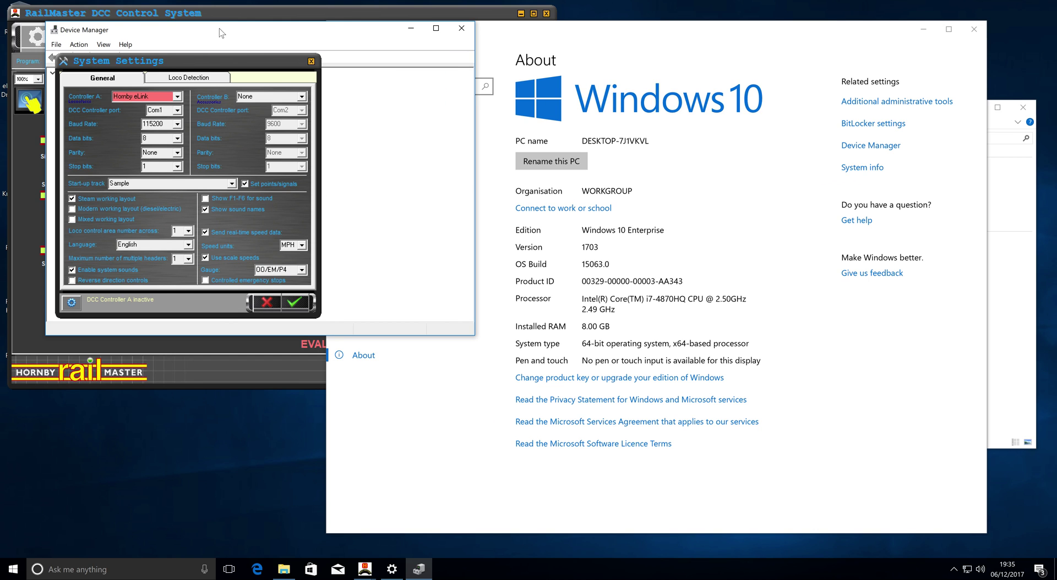
pyautogui.moveTo(219, 28); pyautogui.dragTo(711, 104)
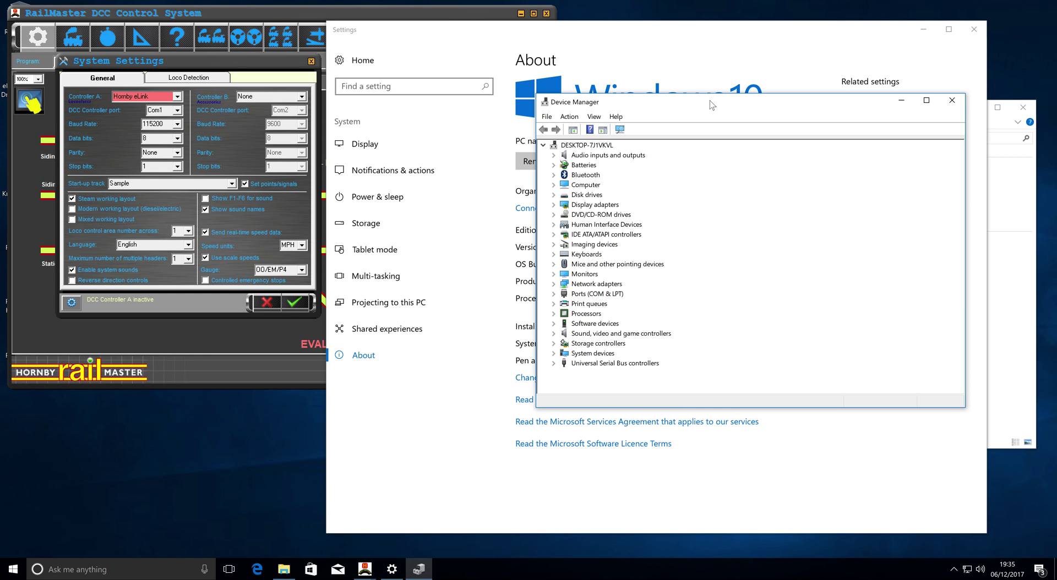
pyautogui.click(553, 294)
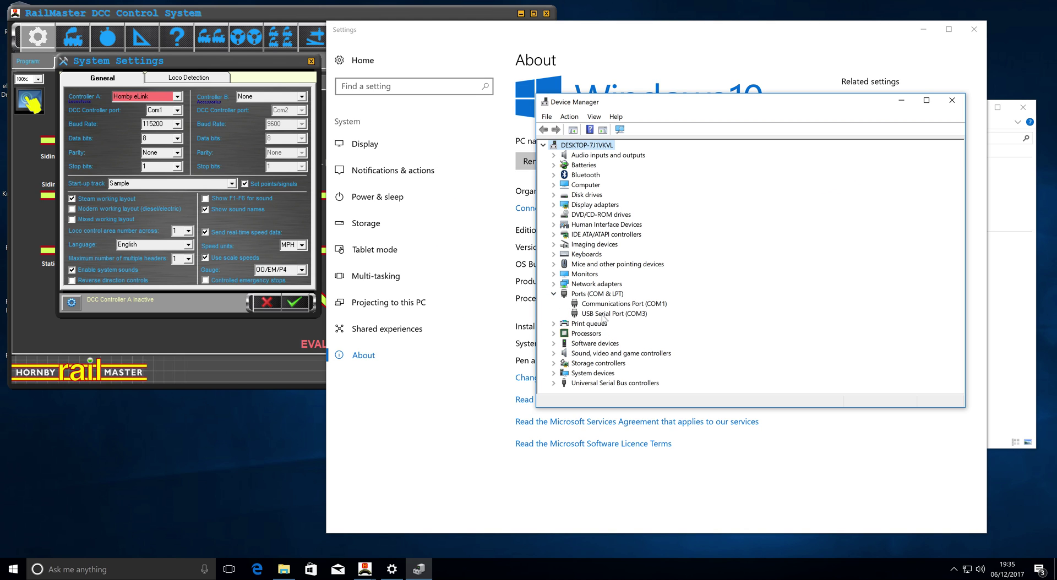
pyautogui.doubleClick(603, 314)
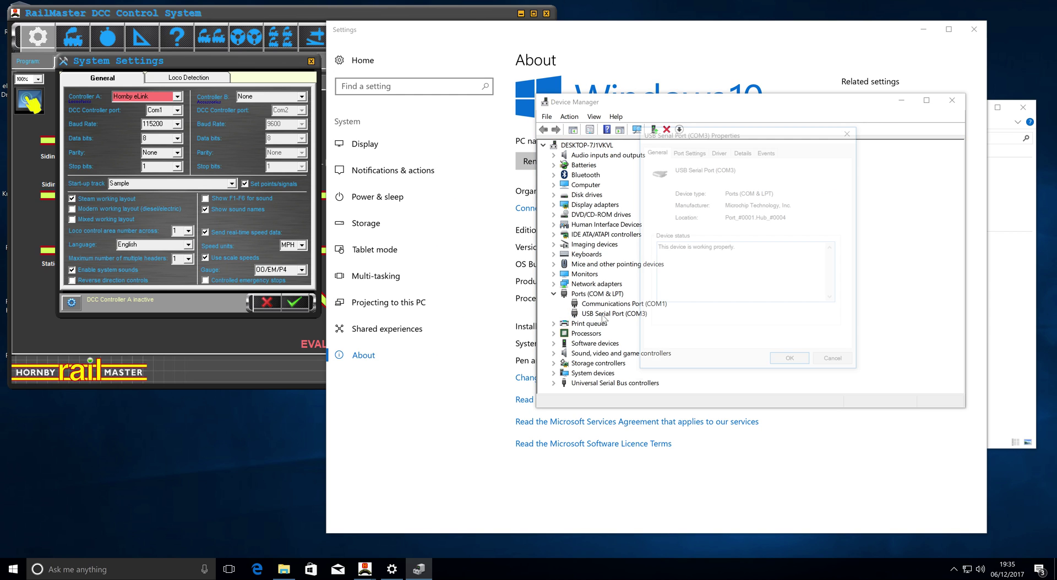
pyautogui.click(688, 154)
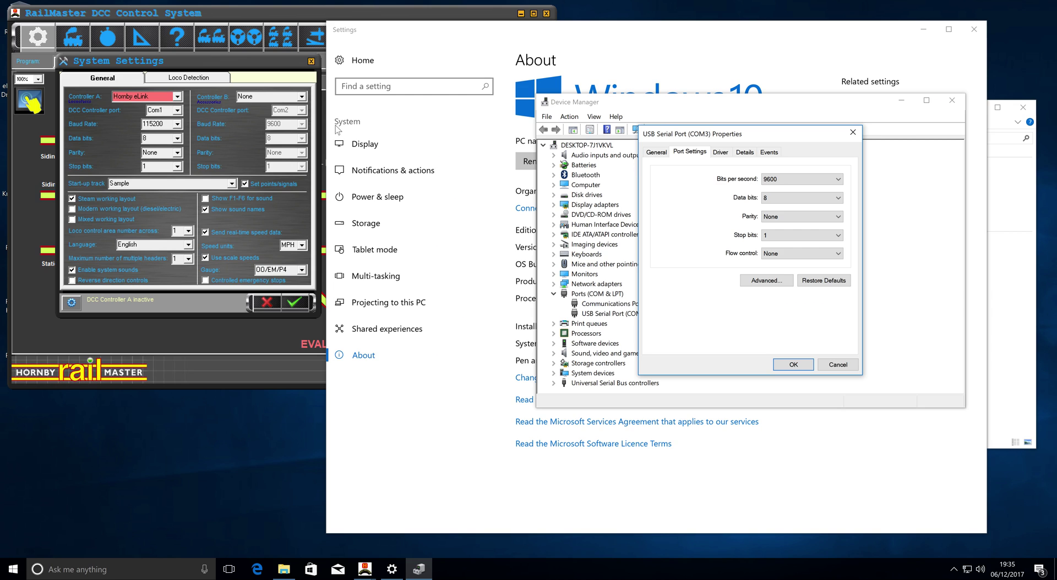
pyautogui.click(187, 112)
pyautogui.click(177, 112)
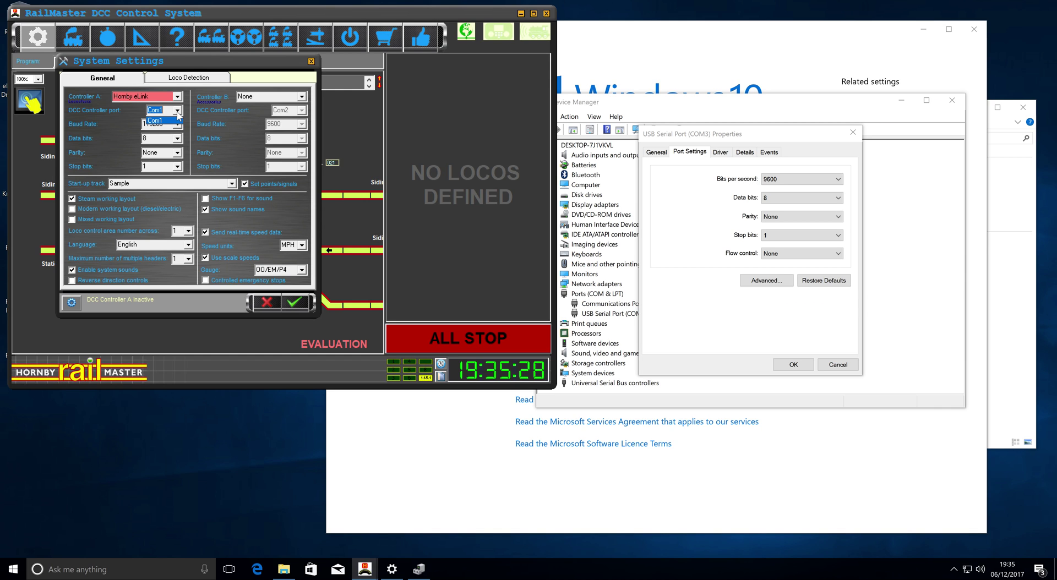
pyautogui.click(175, 121)
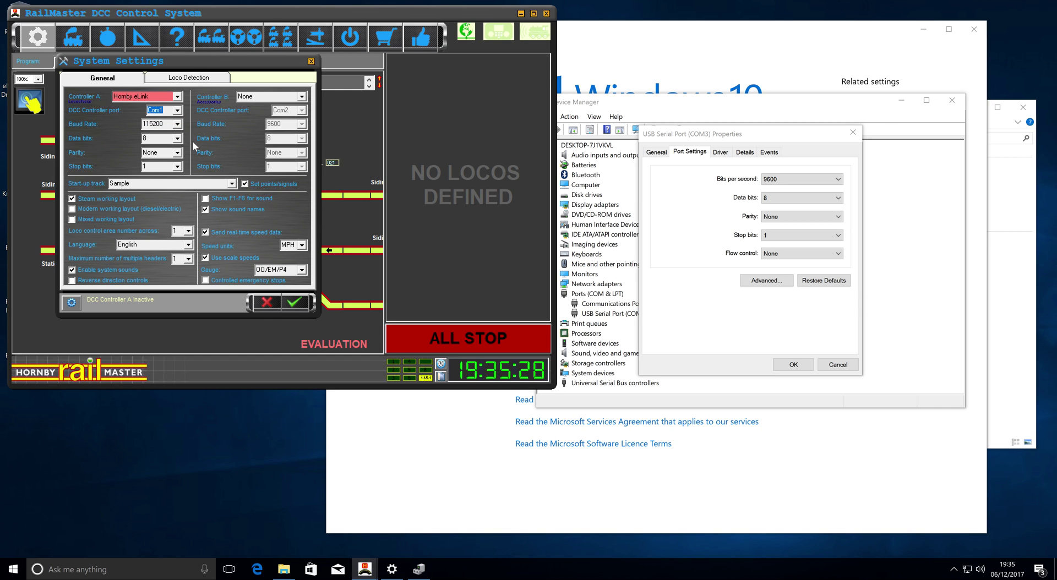
# - Close RailMaster's System Settings without saving, reopen them, and set Controller A's DCC controller port to Com3
pyautogui.click(265, 303)
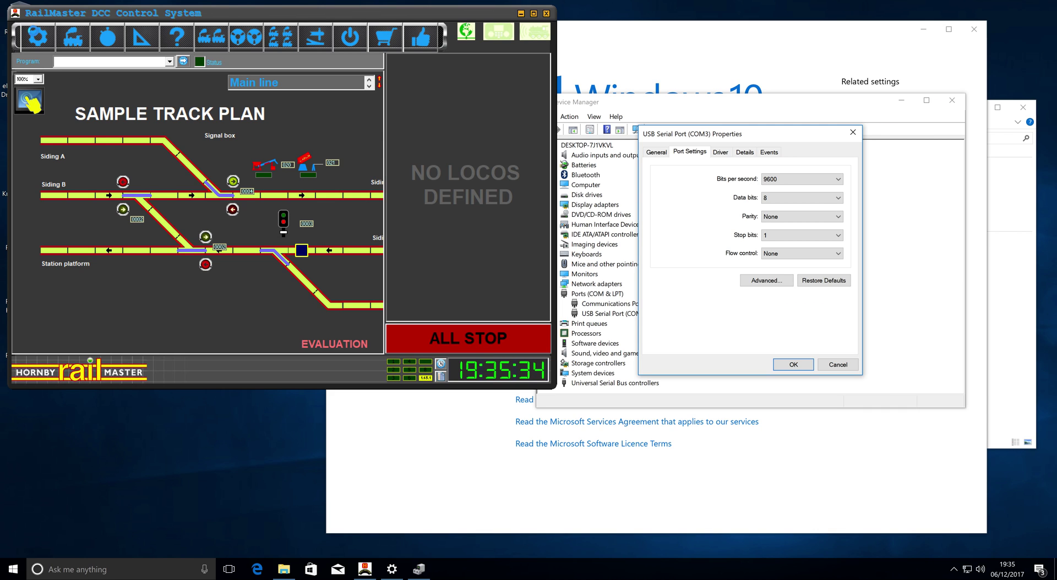
pyautogui.click(53, 47)
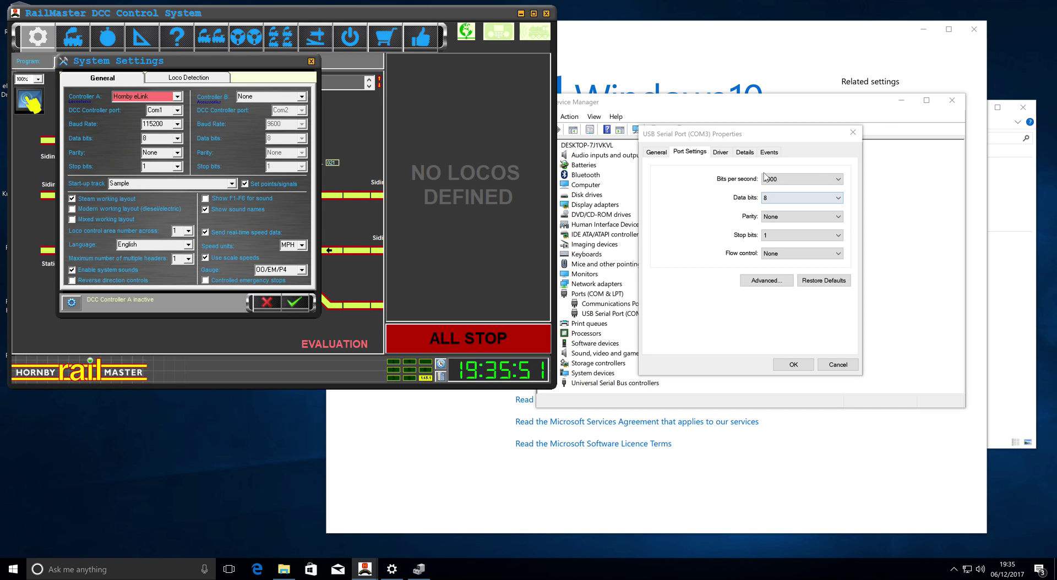
pyautogui.click(178, 111)
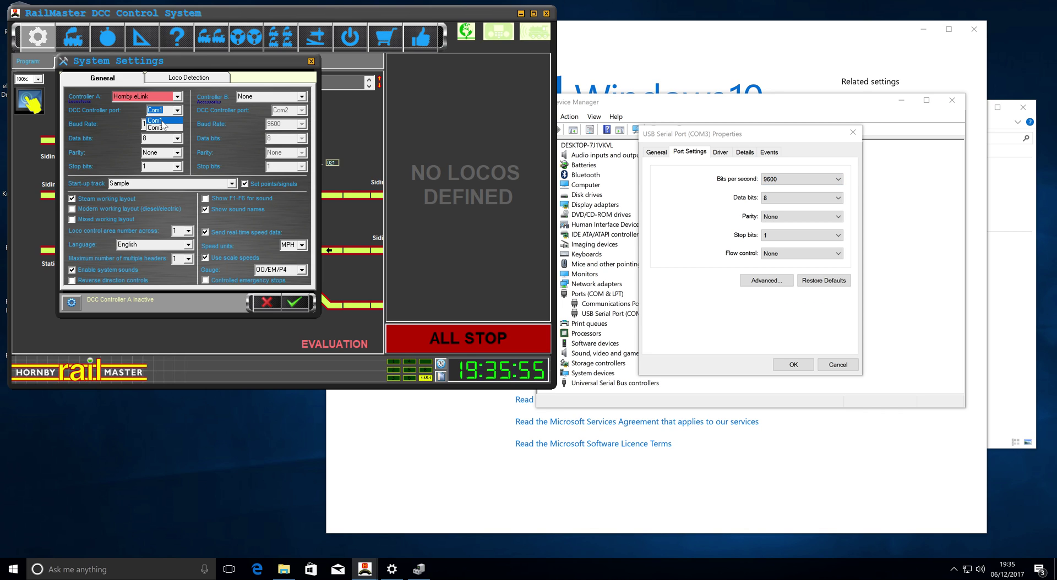
pyautogui.click(158, 128)
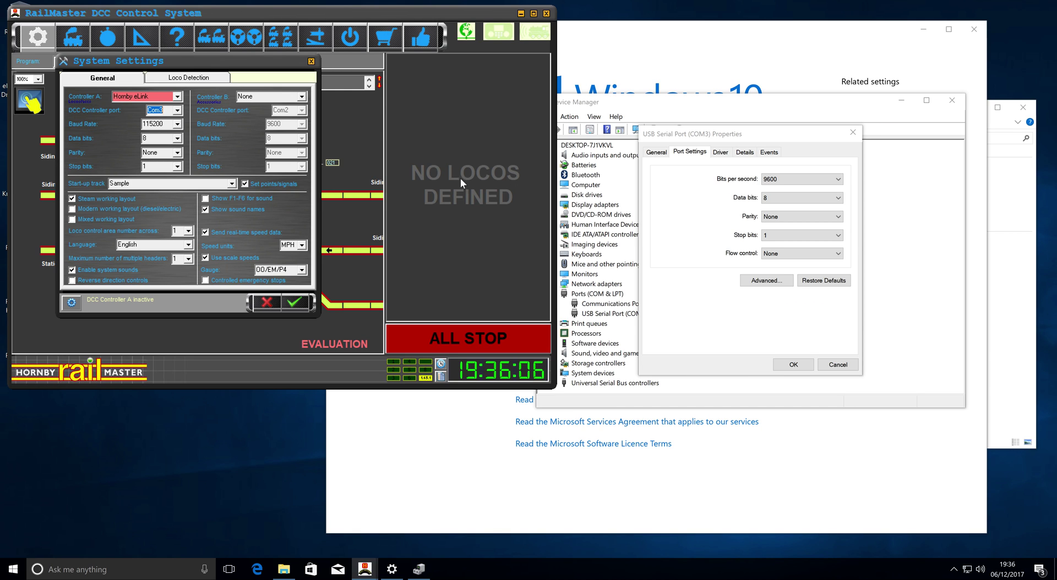
# - Set the USB Serial Port's speed to 115200 bits per second in its Windows properties and accept the change
pyautogui.click(828, 179)
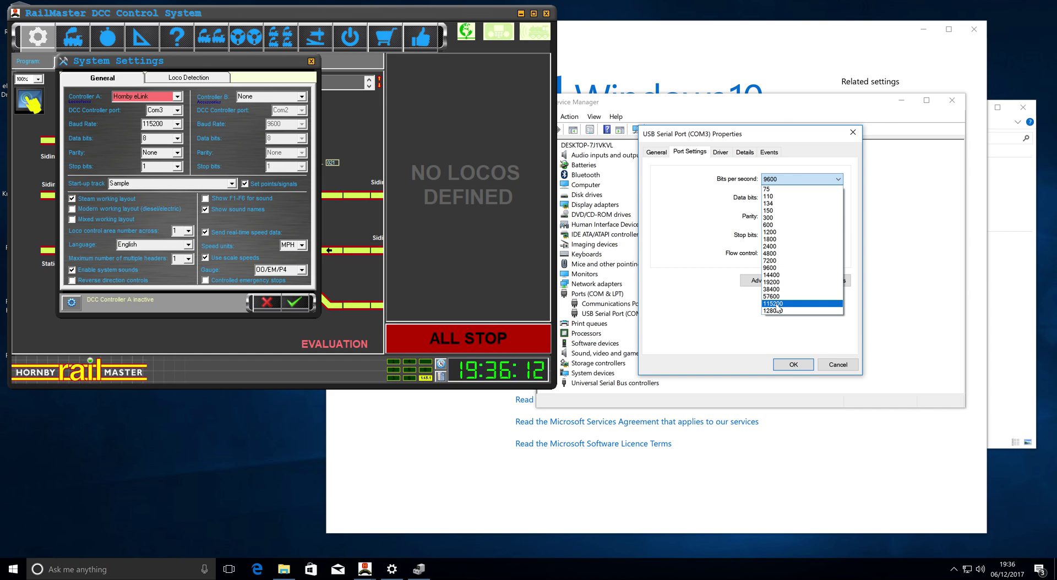
pyautogui.click(777, 304)
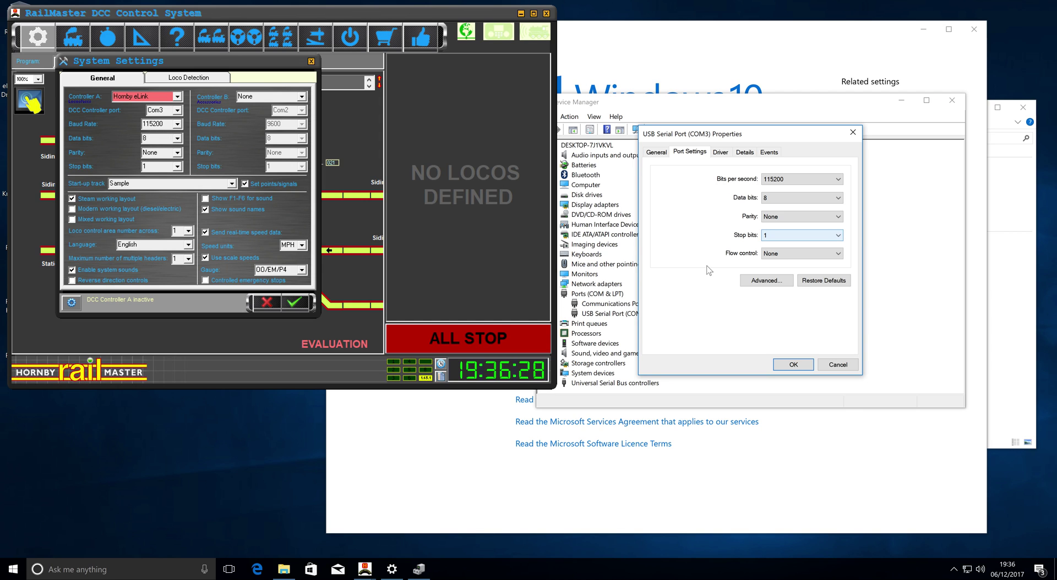
pyautogui.click(793, 365)
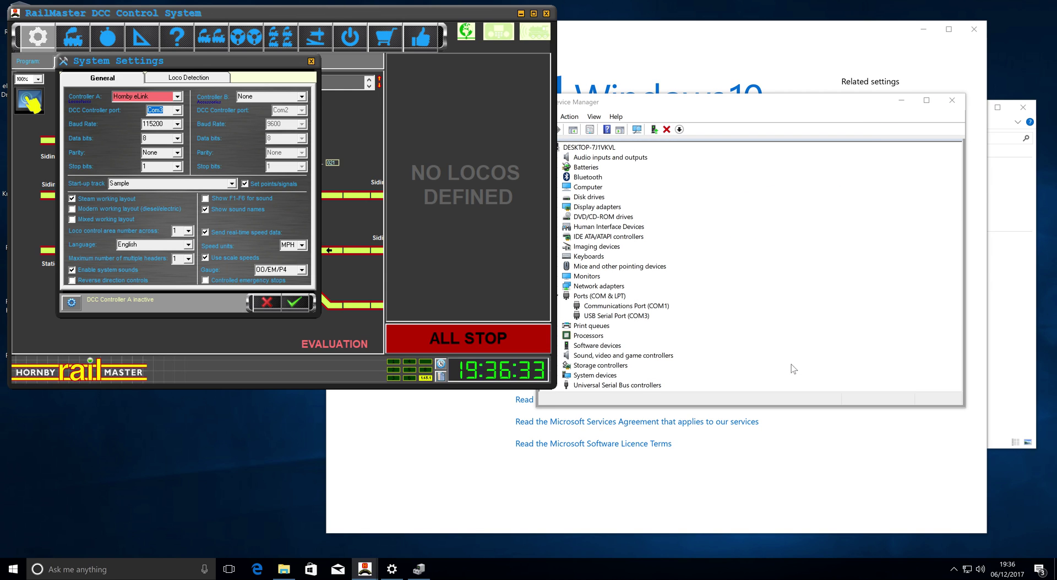
# - Save RailMaster's System Settings, and close the Device Manager, Windows Settings and File Explorer windows
pyautogui.click(295, 306)
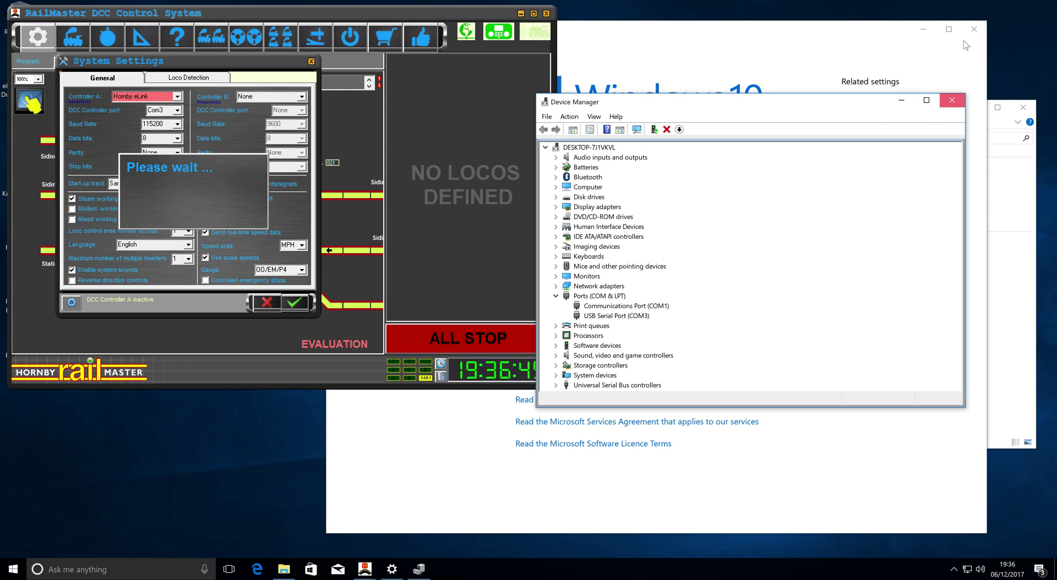
pyautogui.click(951, 100)
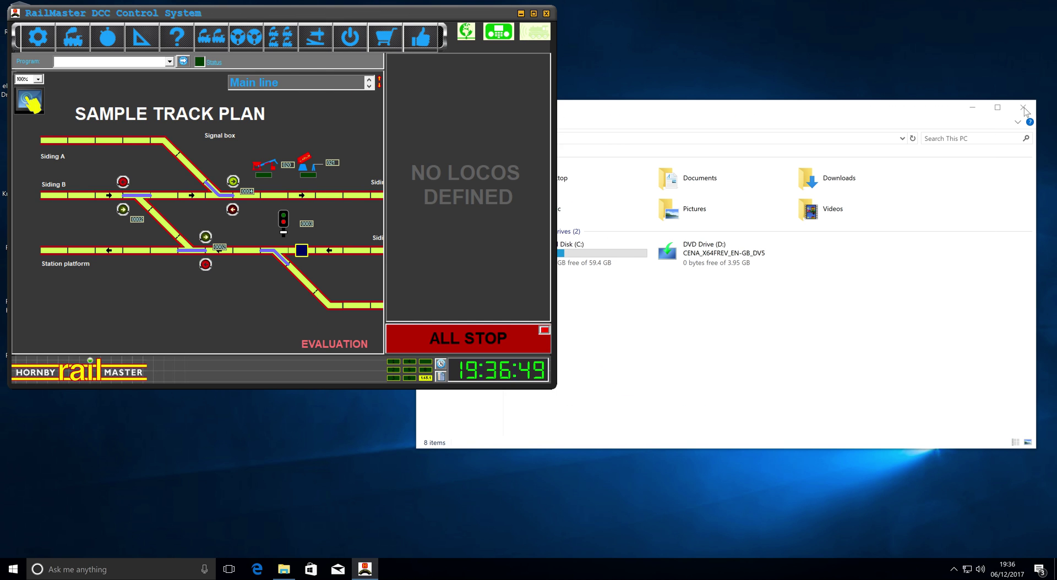
pyautogui.click(1023, 108)
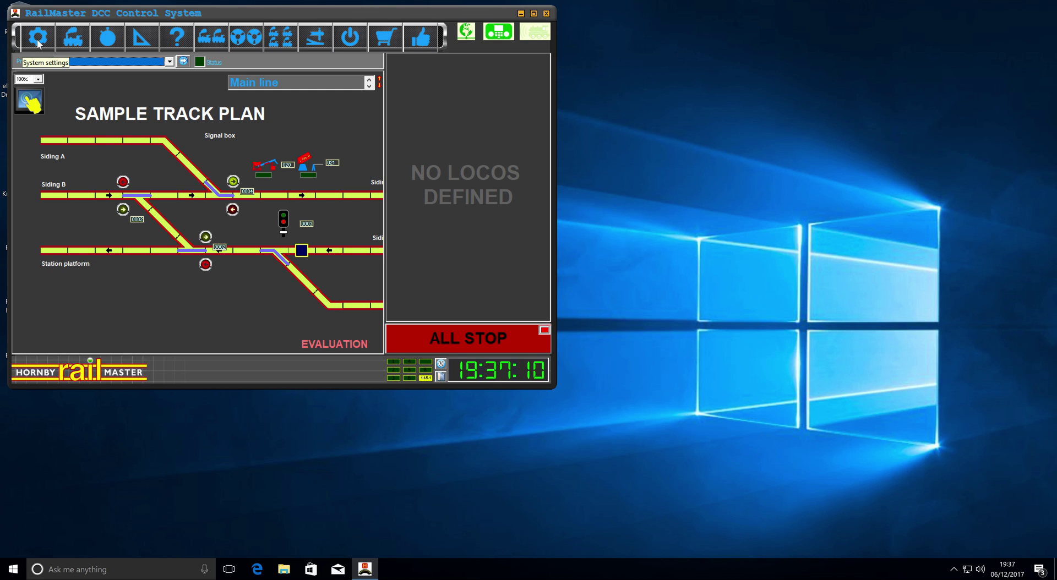
# - Reopen RailMaster's System Settings to check Controller A's status and port values, and close them by saving
pyautogui.click(38, 40)
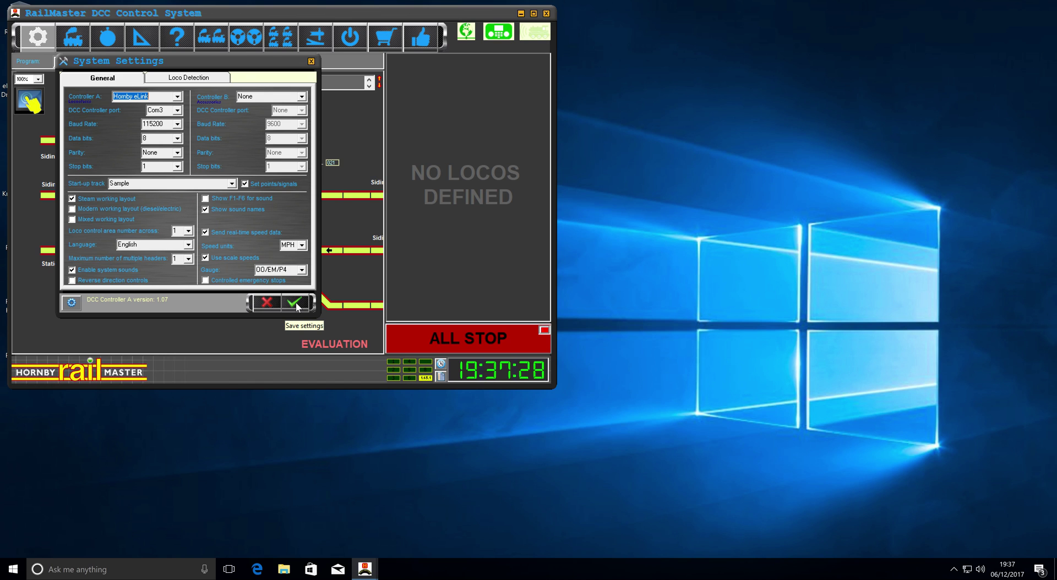
pyautogui.click(296, 304)
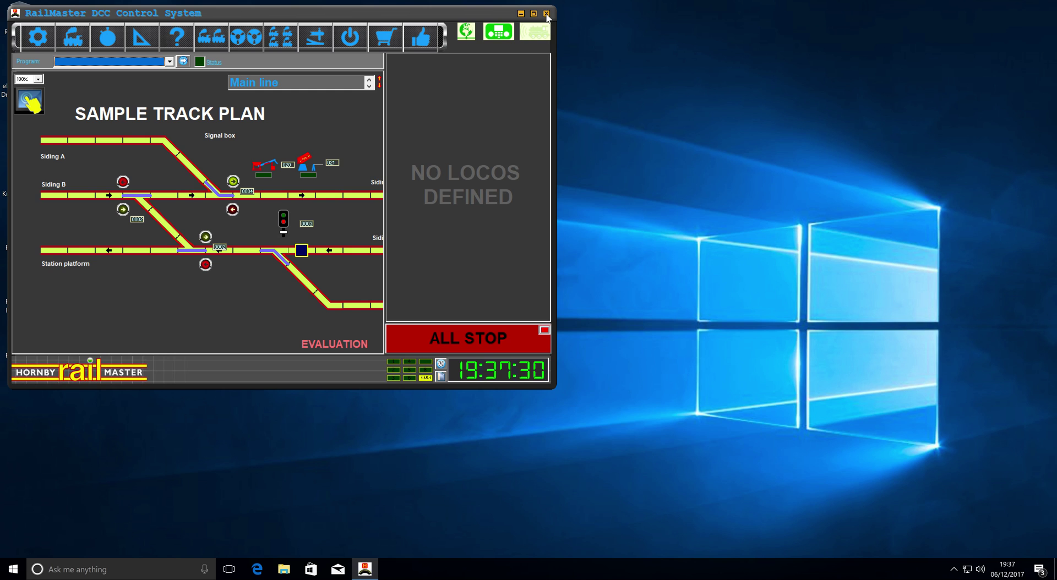
# - Restart RailMaster, allow it to make changes to the device, and accept the download and installation of minor update 1.66.1
pyautogui.click(546, 13)
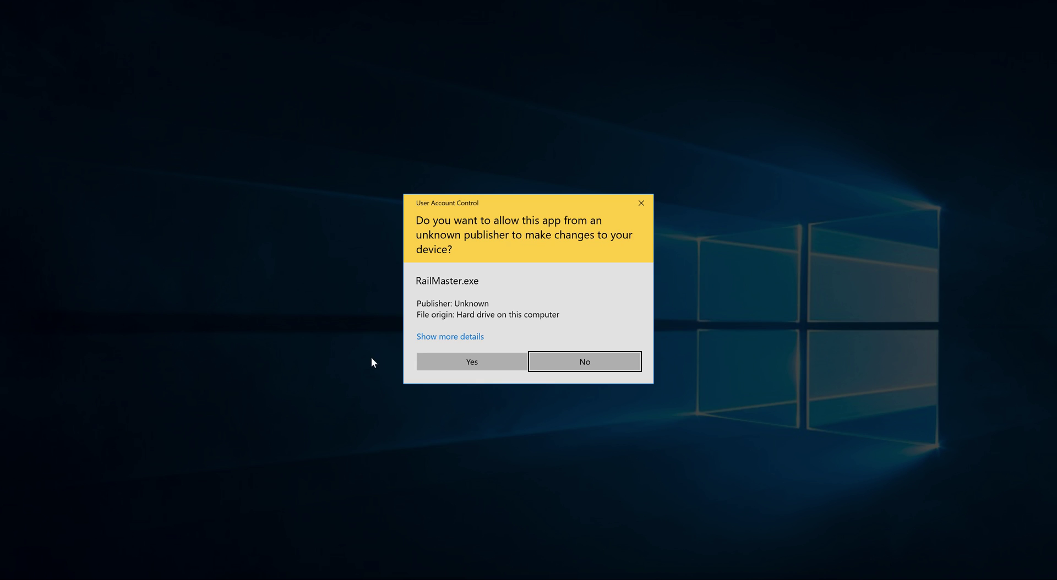
pyautogui.click(470, 361)
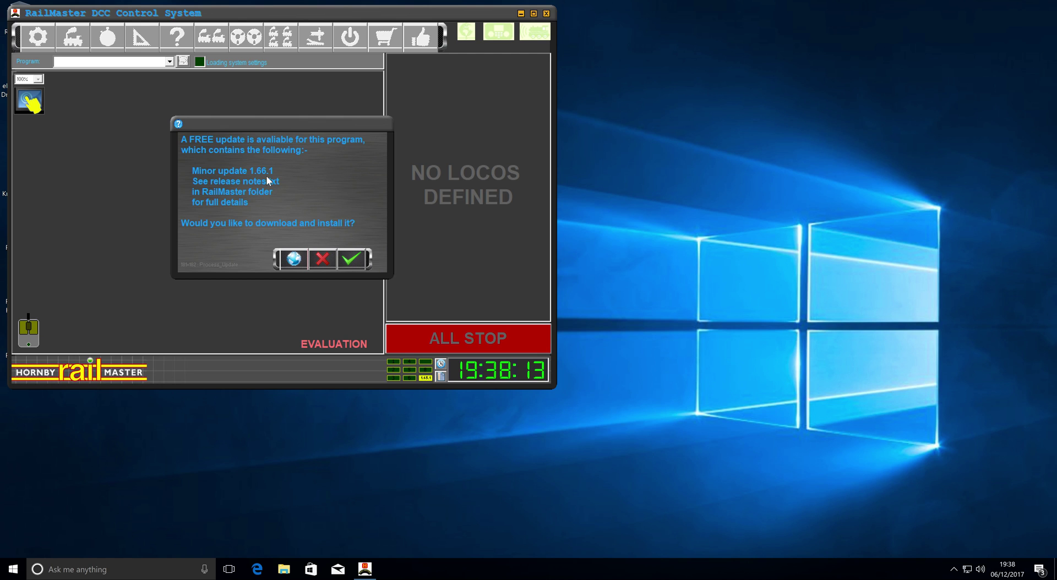
pyautogui.click(351, 259)
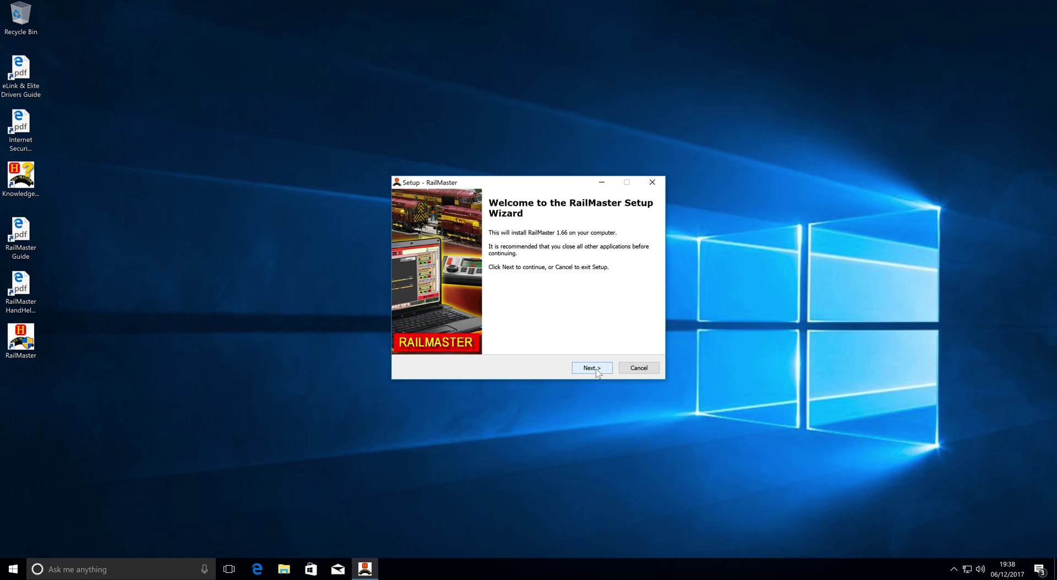
# - Install RailMaster 1.66 through the setup wizard, accepting the licence agreement and keeping the default options, and finish the setup
pyautogui.click(579, 366)
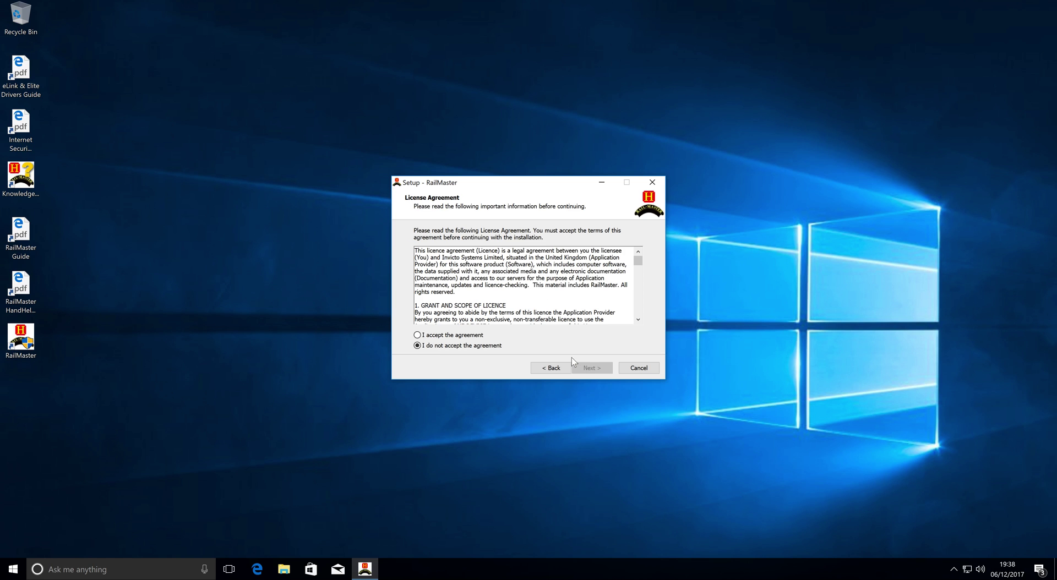
pyautogui.click(461, 336)
pyautogui.click(583, 372)
pyautogui.click(584, 376)
pyautogui.click(584, 376)
pyautogui.click(584, 375)
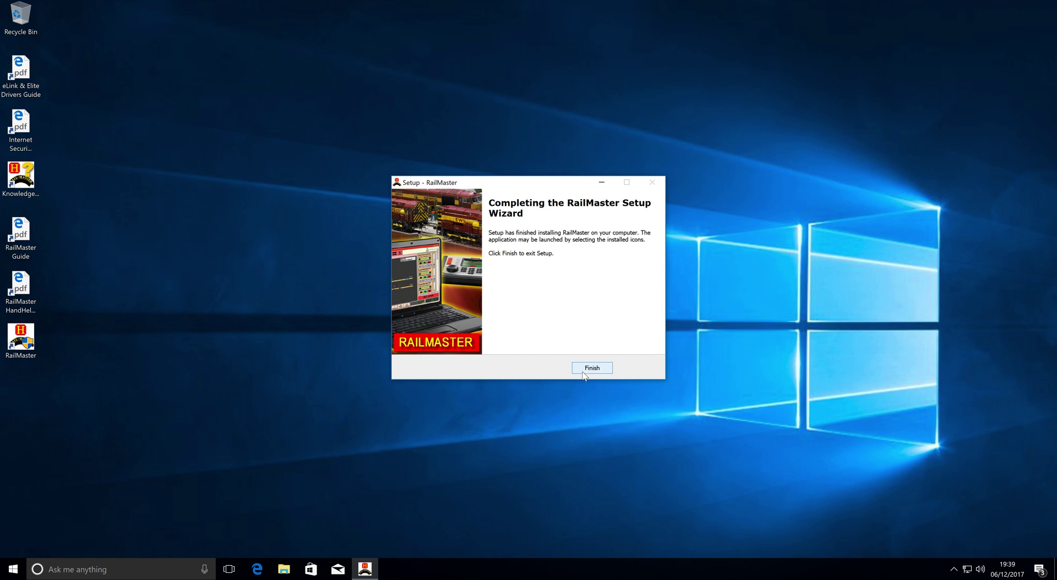
pyautogui.click(584, 372)
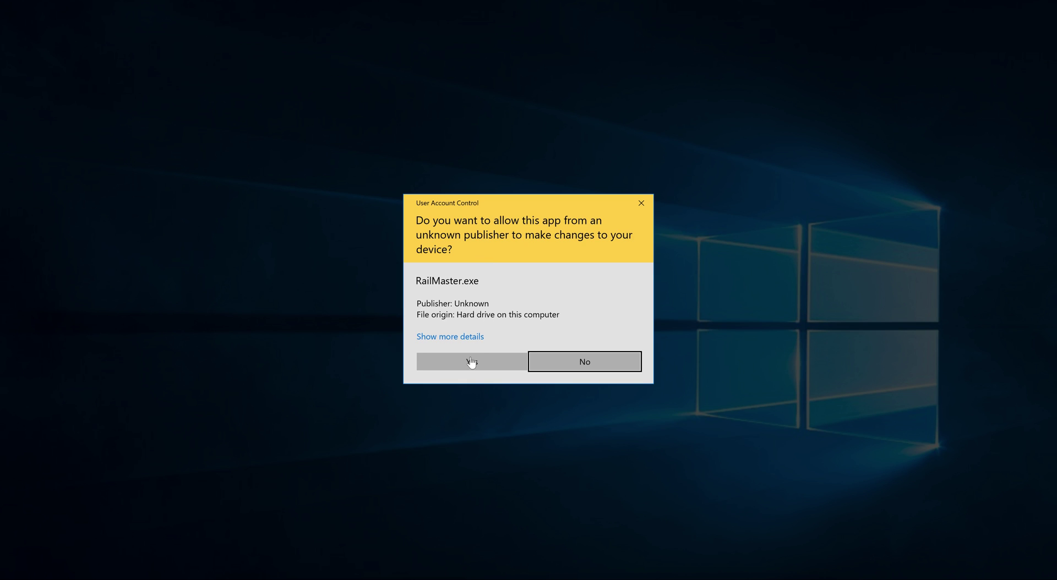
# - Allow the updated RailMaster to make changes to the device on launch, and dismiss its evaluation version notice
pyautogui.click(473, 359)
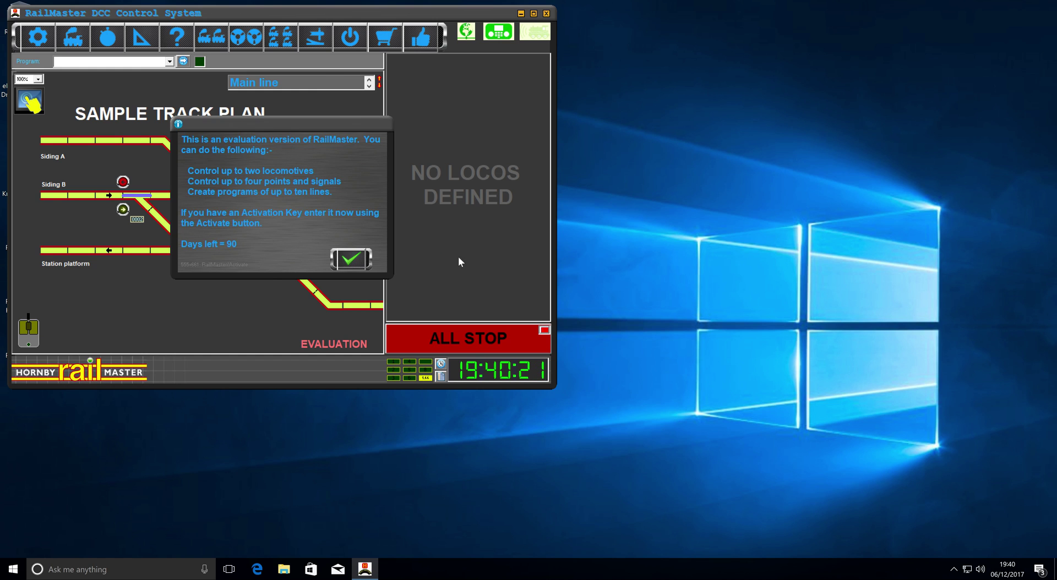
pyautogui.click(351, 258)
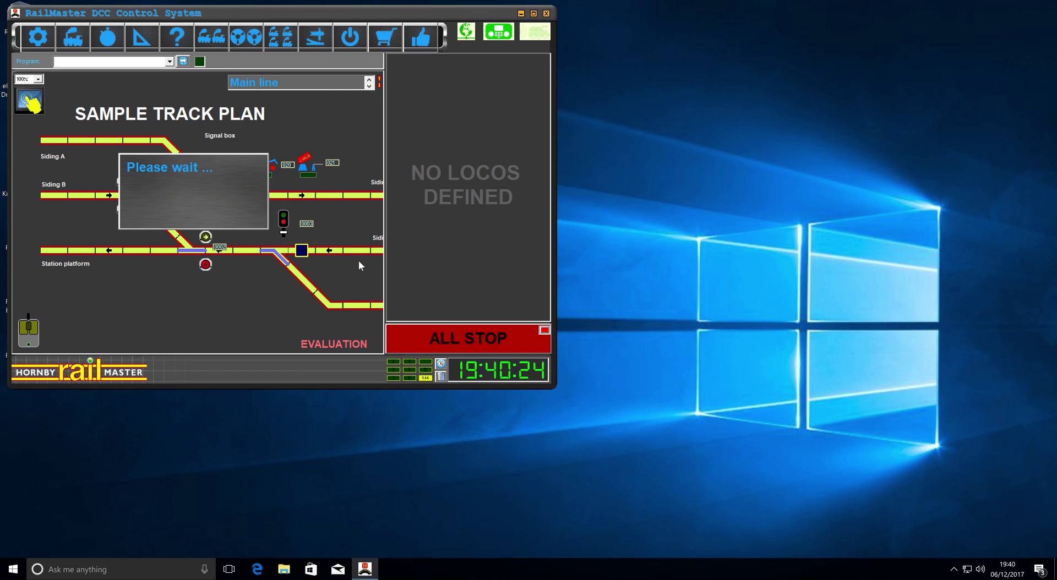